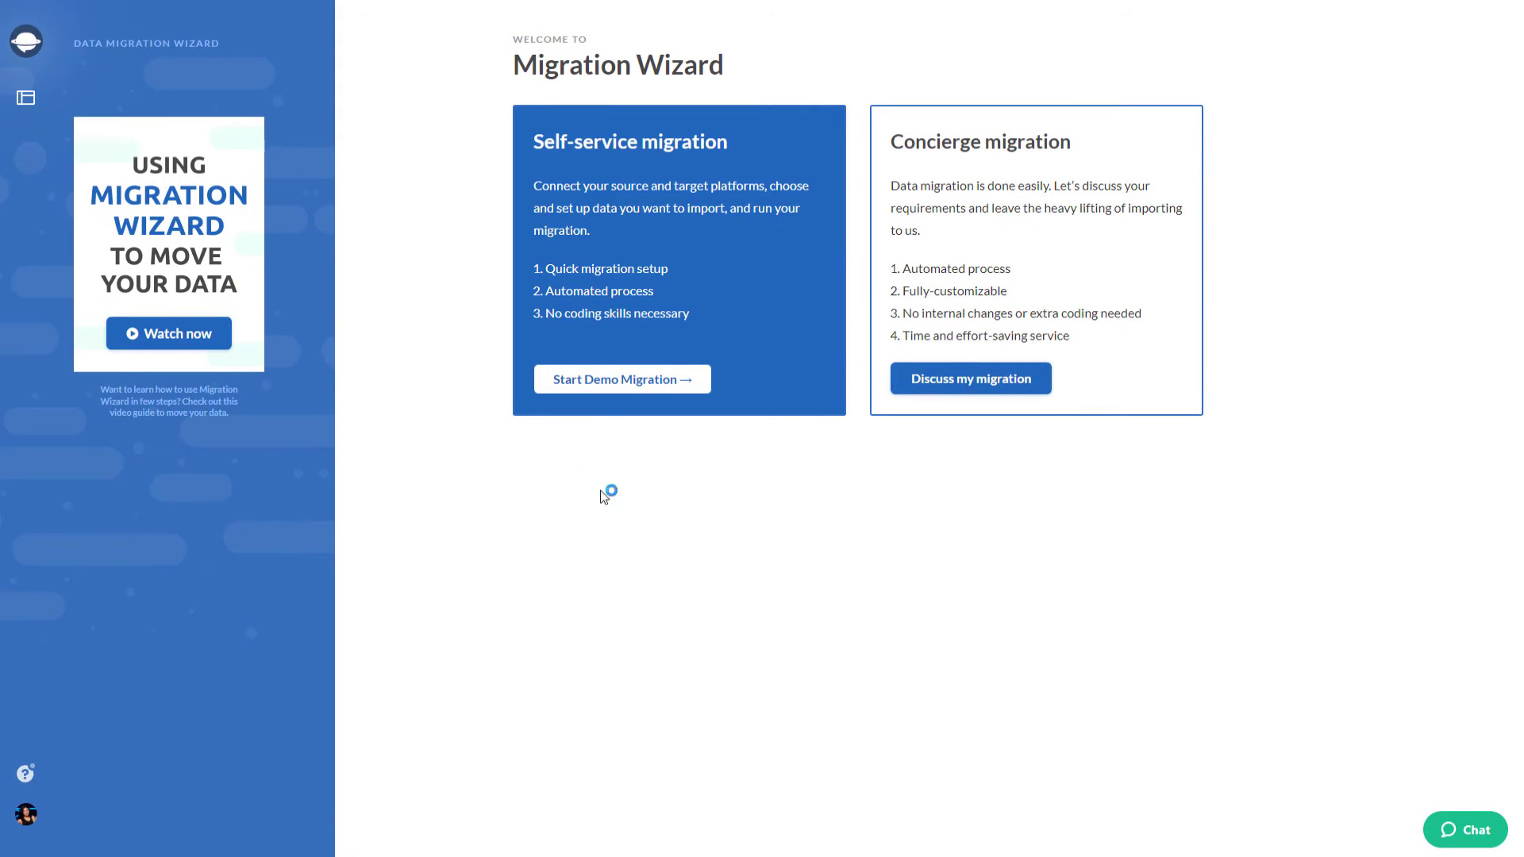
# Pick Jira Software from the Project Management platforms and connect it with URL, username and API token.
pyautogui.click(613, 380)
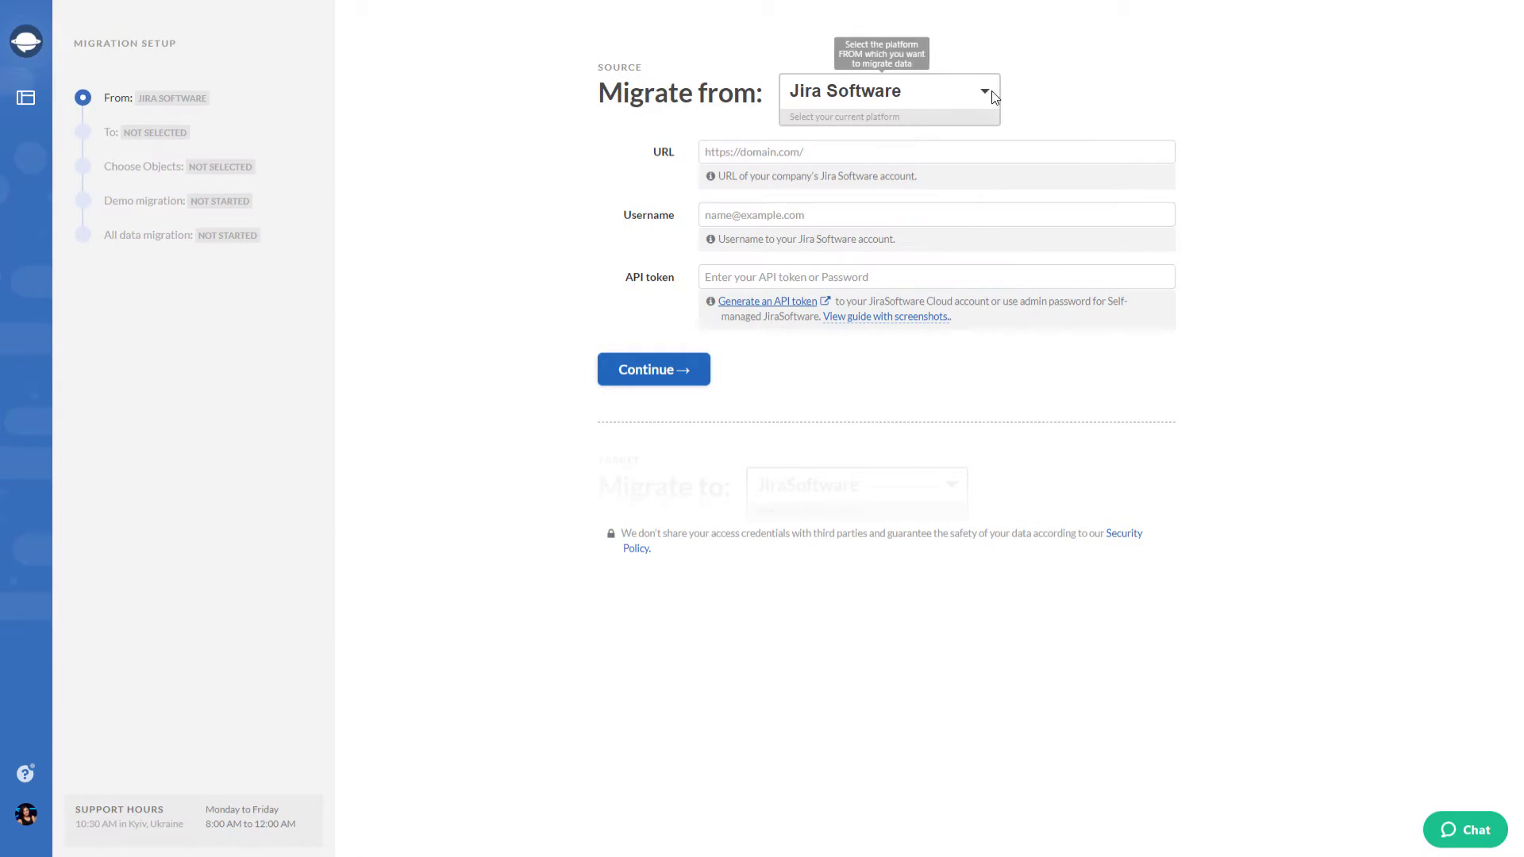
pyautogui.click(984, 95)
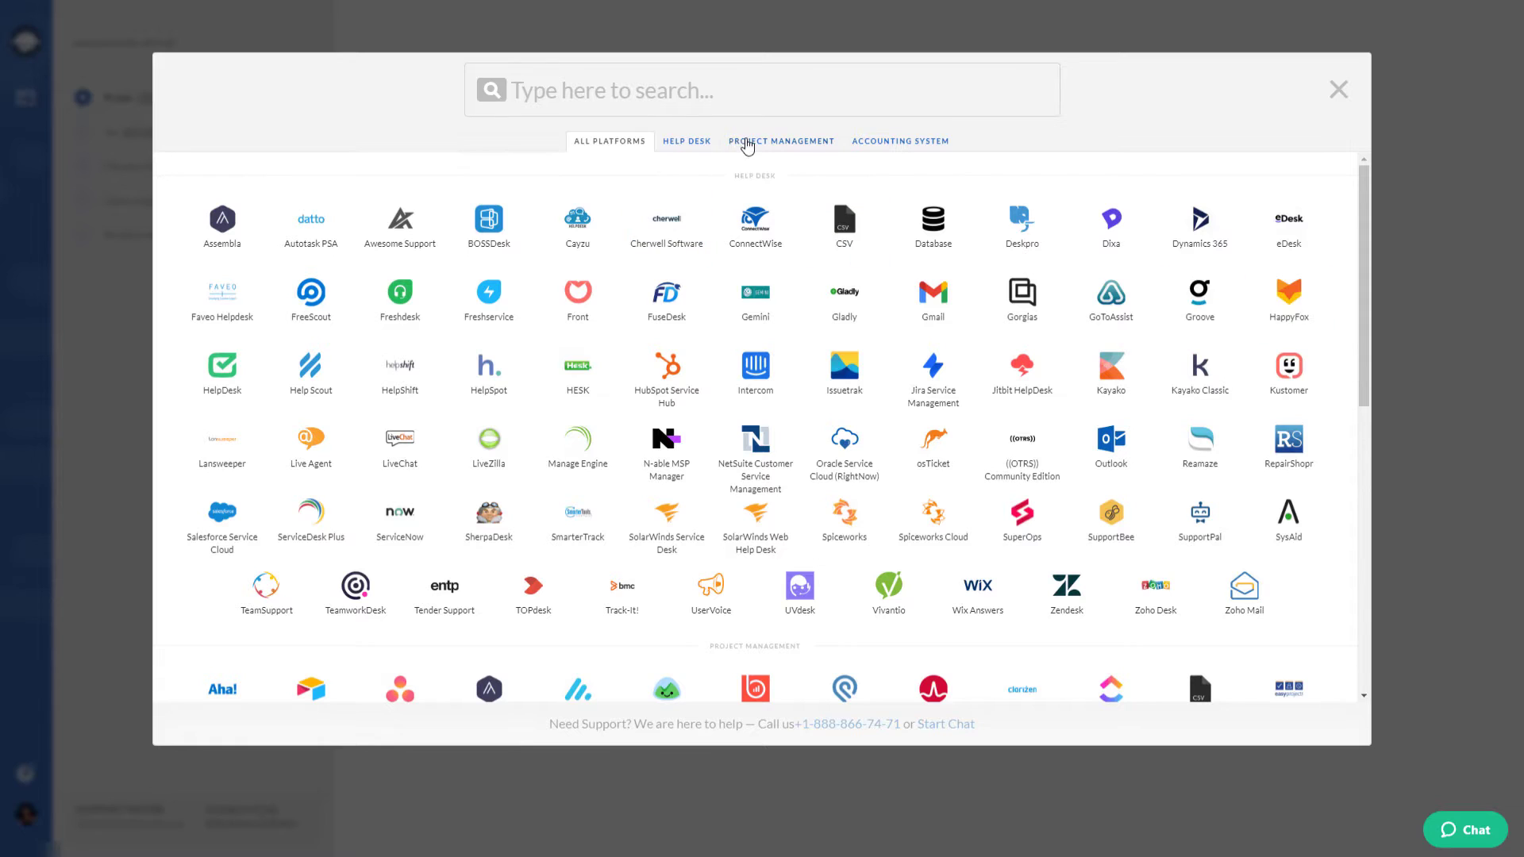
pyautogui.click(756, 142)
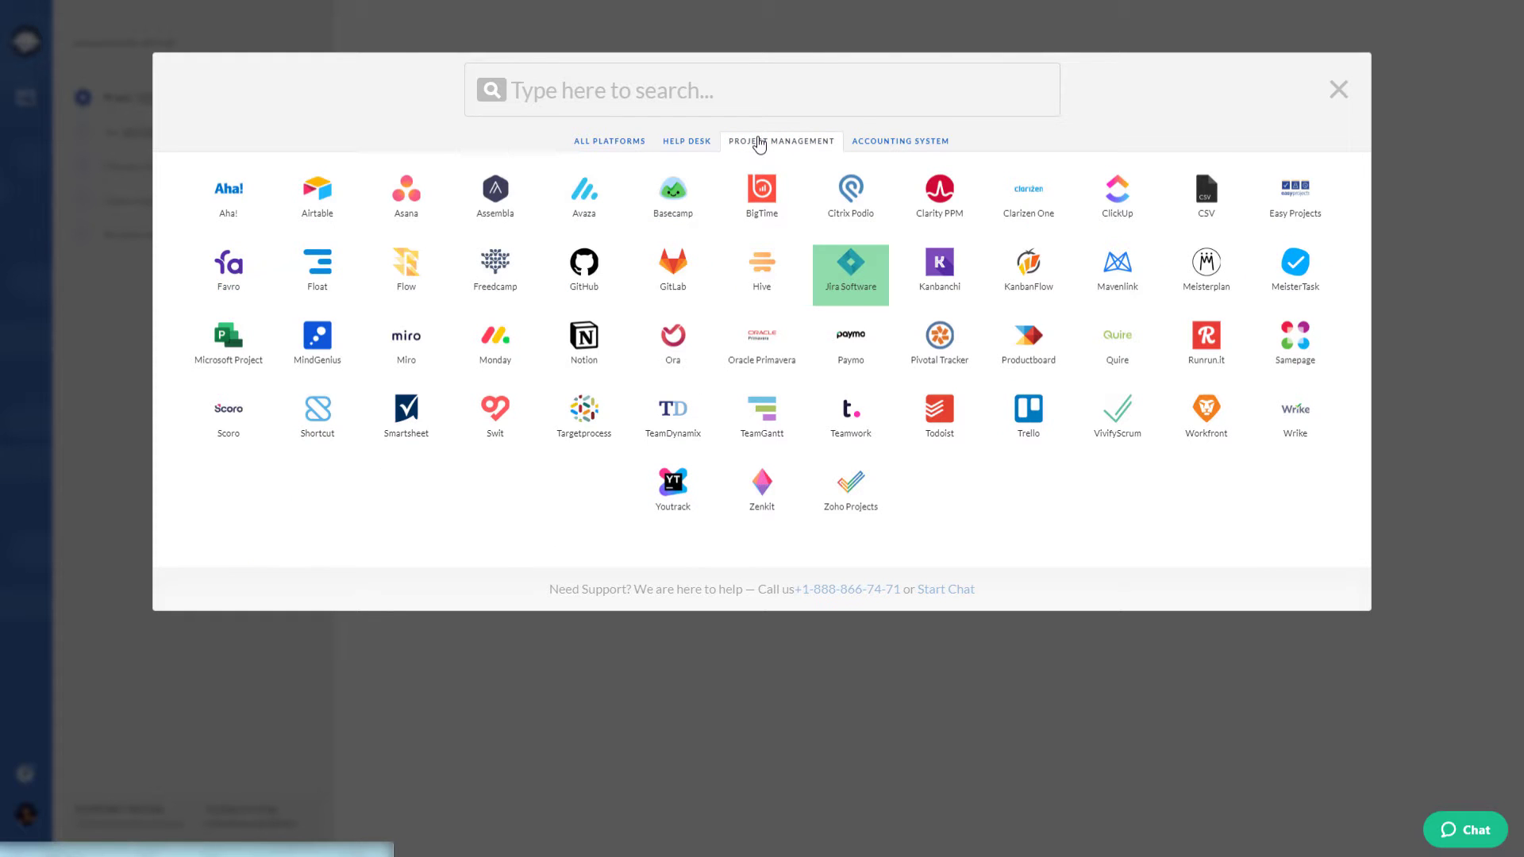
pyautogui.click(851, 273)
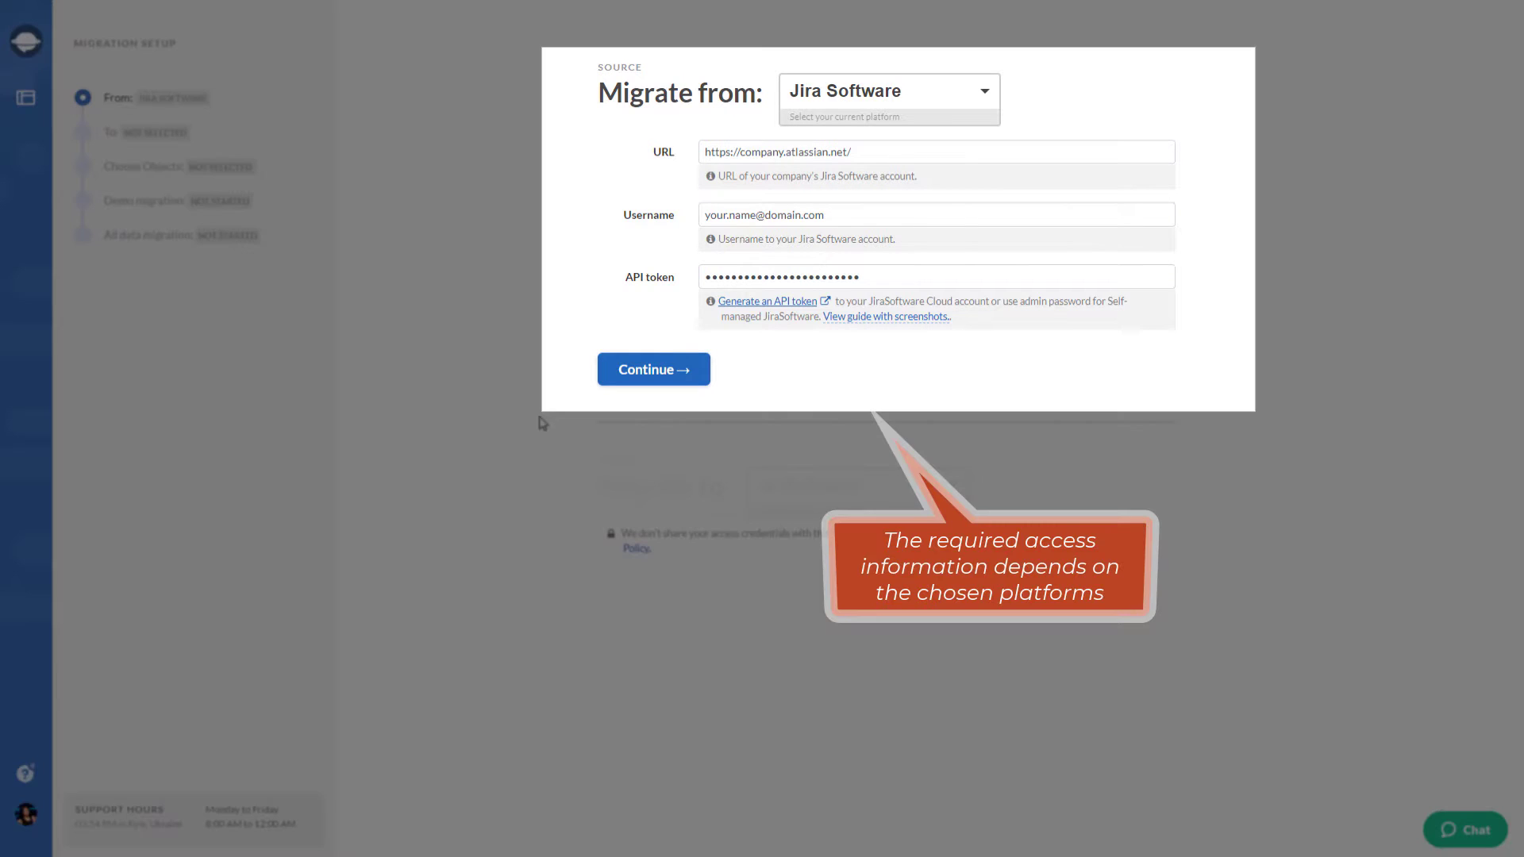
pyautogui.click(632, 370)
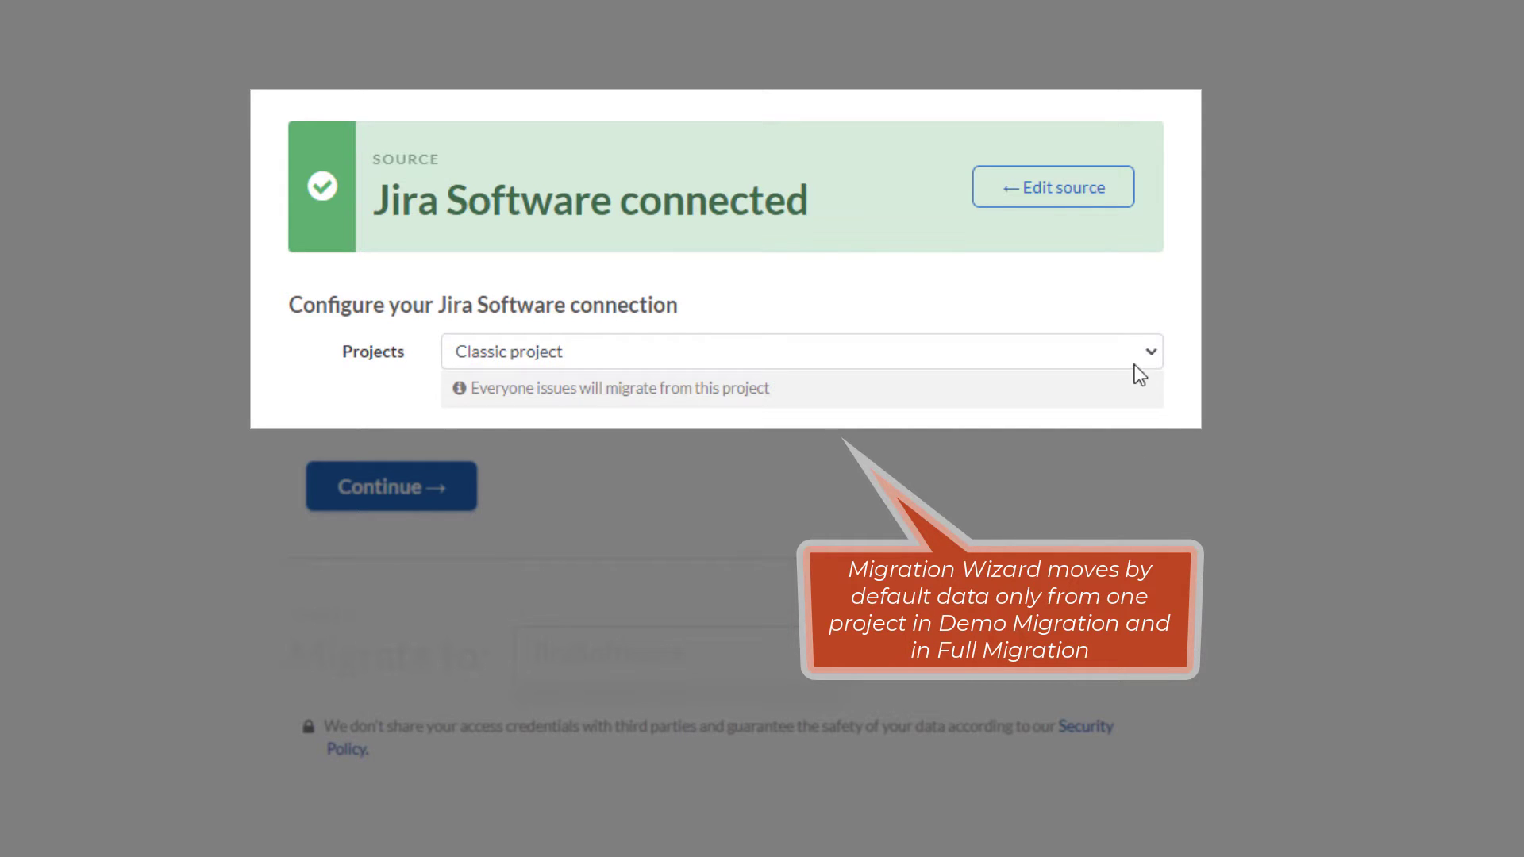
# Choose the Jira project named Project from the Projects list and continue.
pyautogui.click(1153, 351)
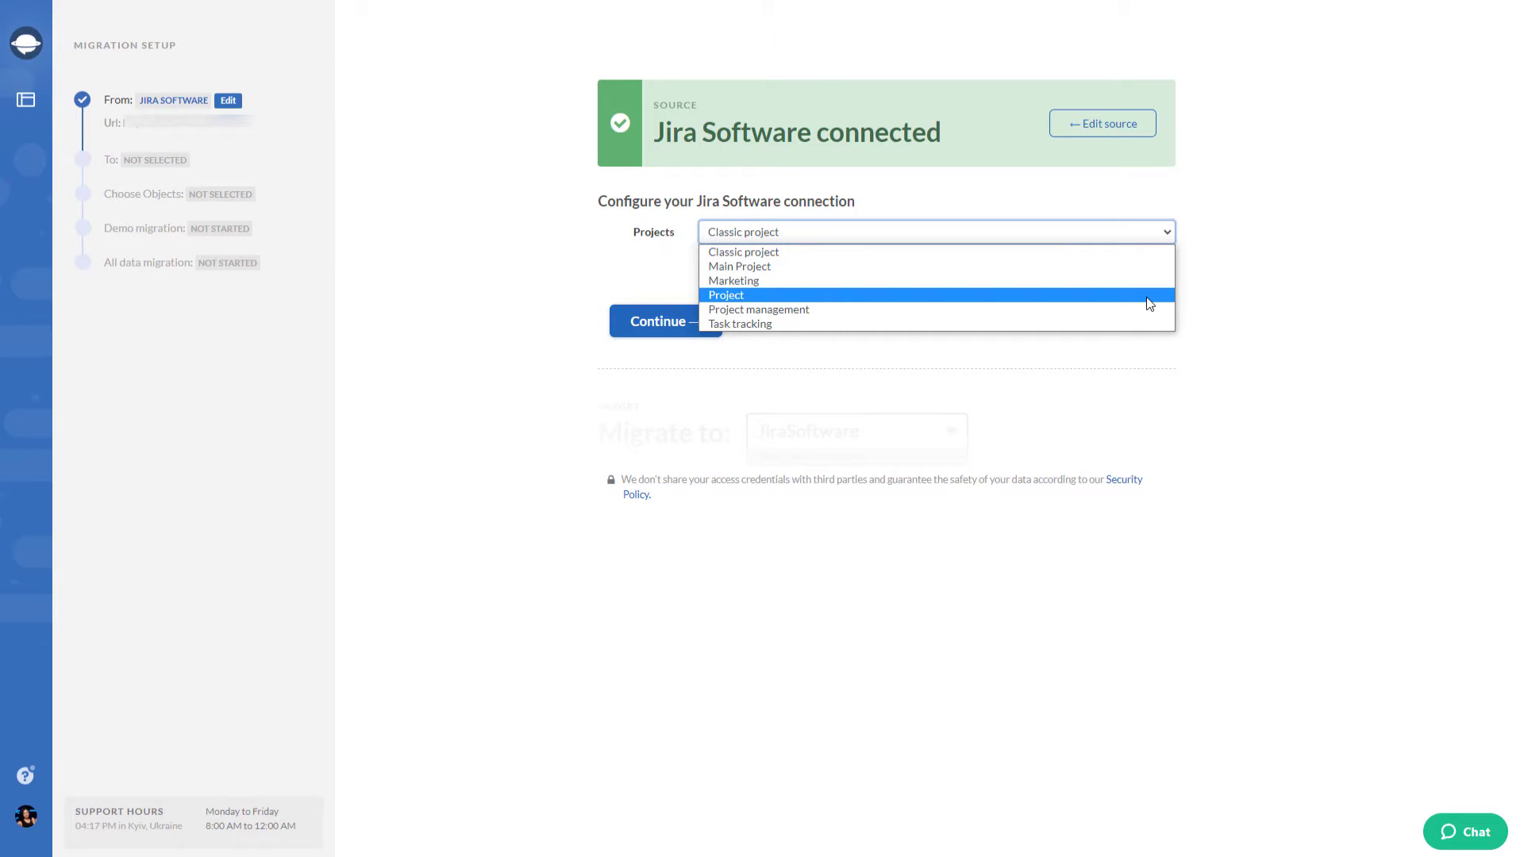
pyautogui.click(1149, 303)
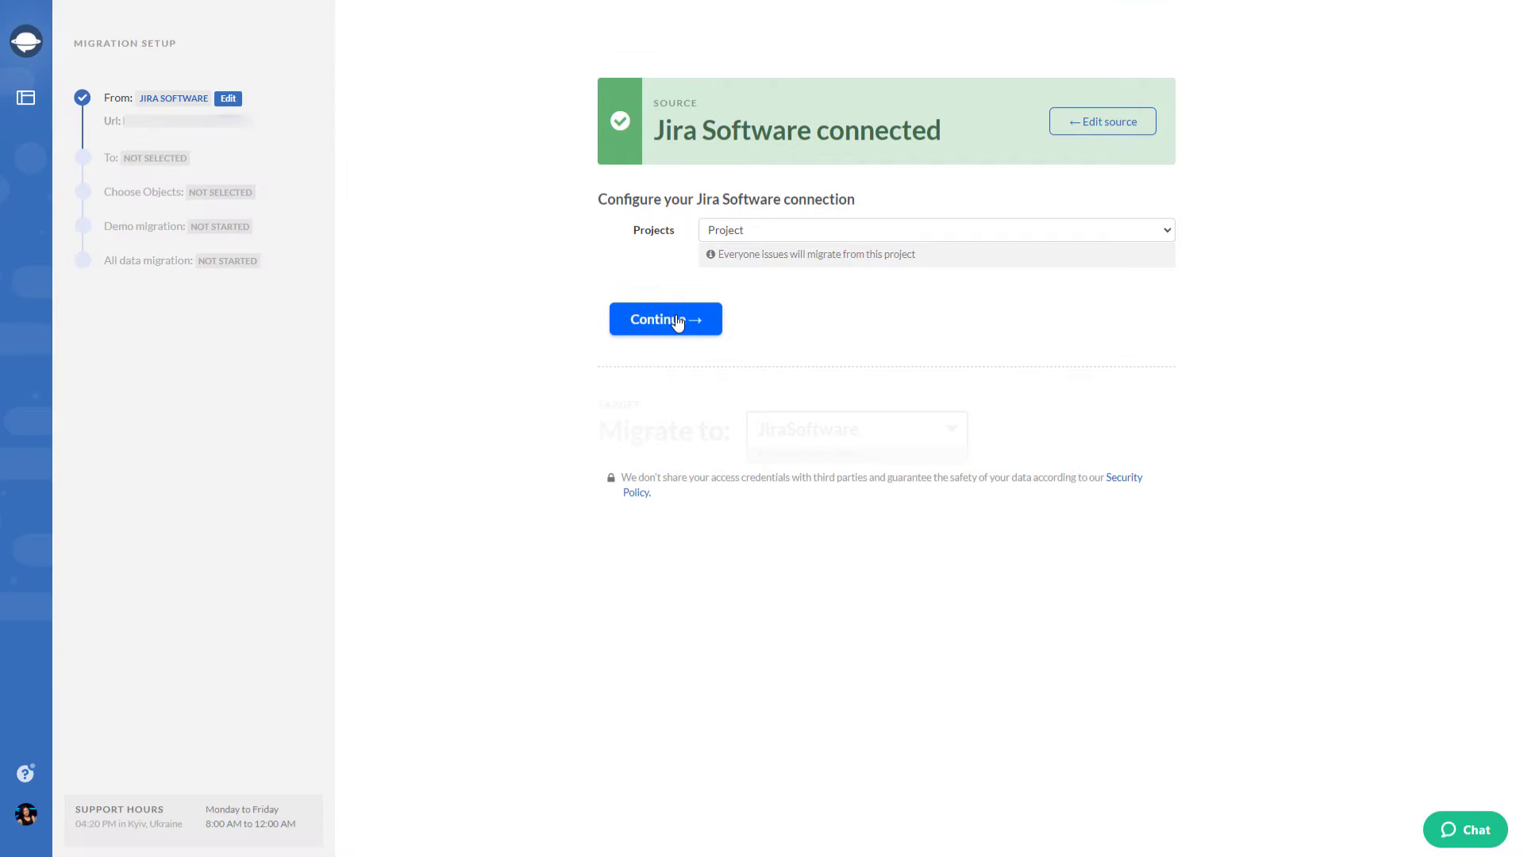
pyautogui.click(681, 320)
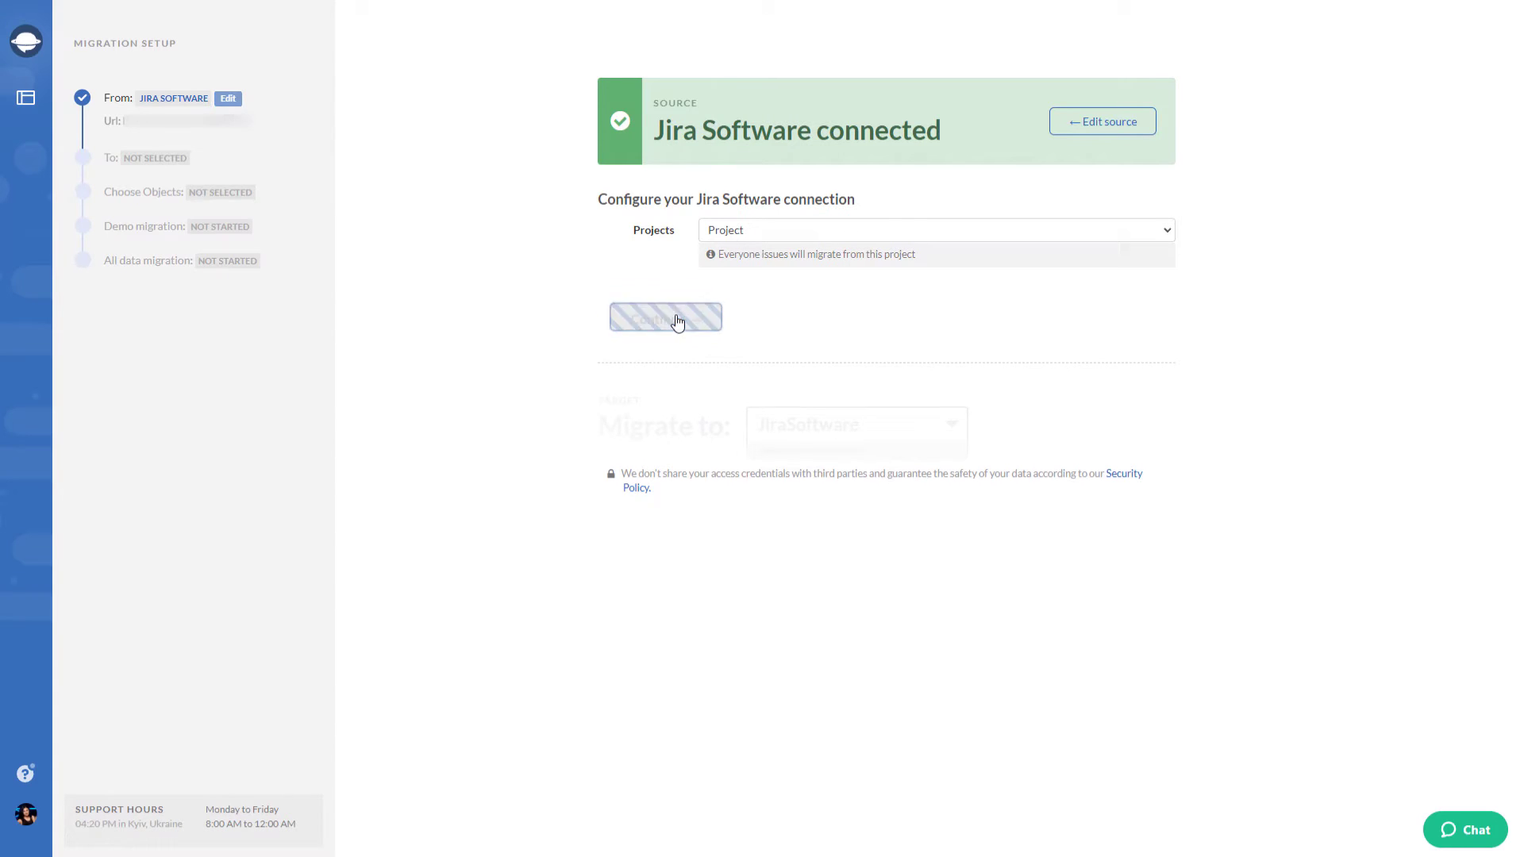
# Choose Asana as the target, sign in, and confirm Workspace and Project.
pyautogui.click(803, 278)
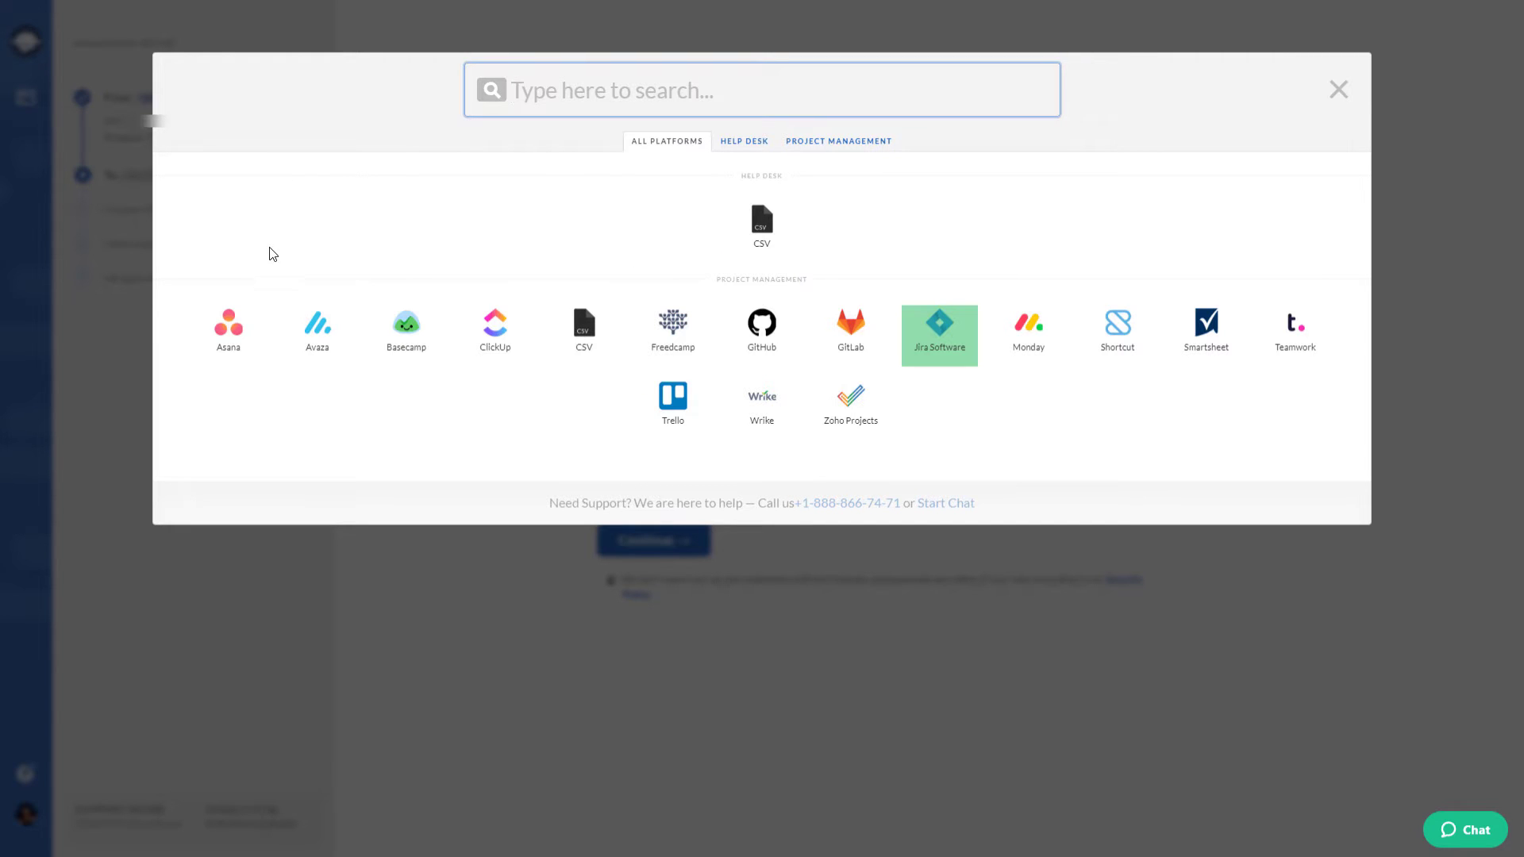
pyautogui.click(230, 334)
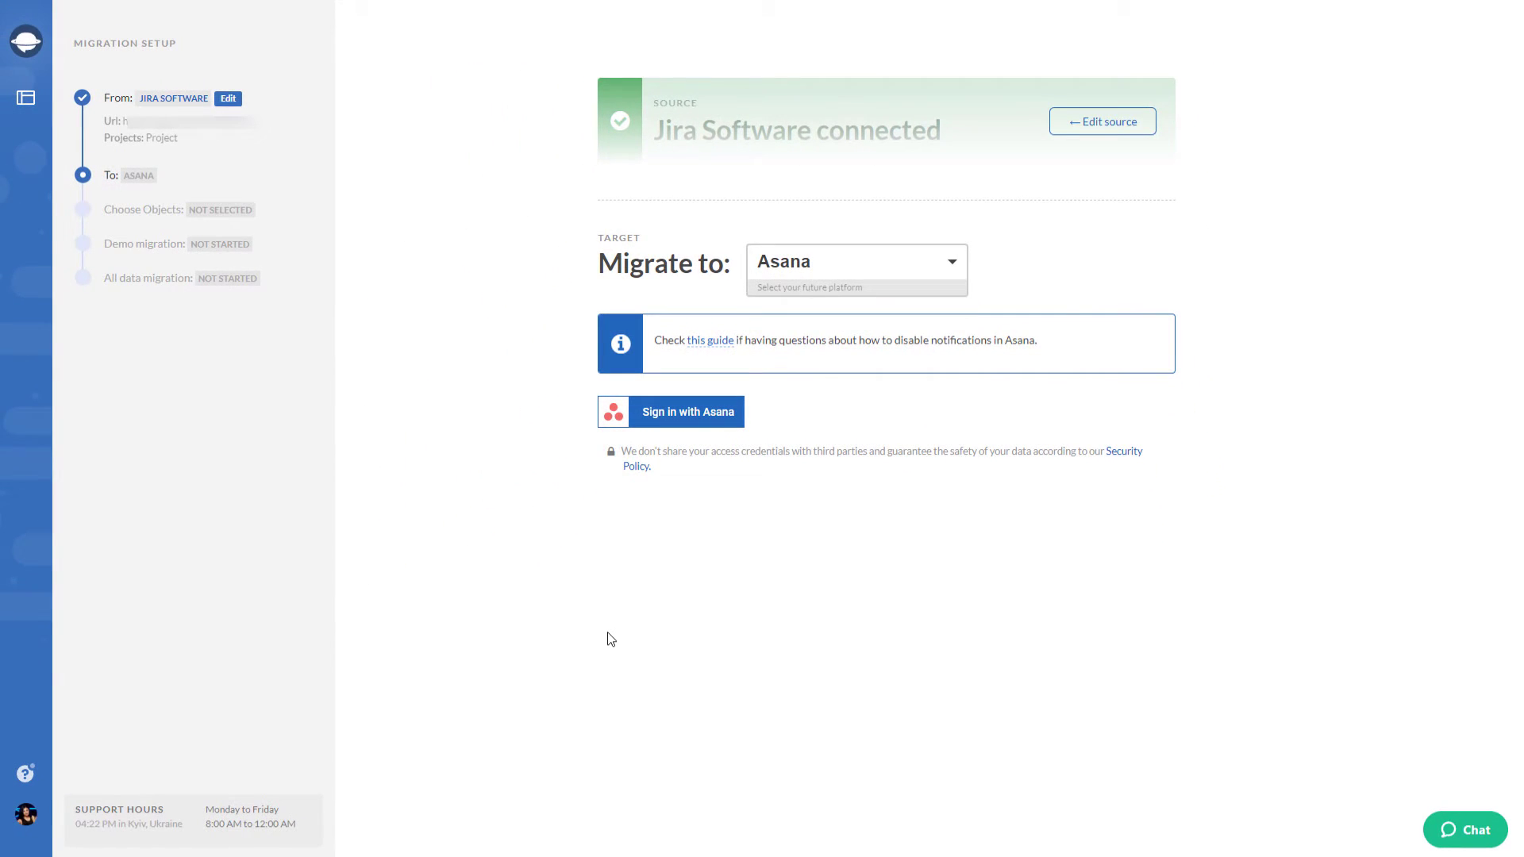
pyautogui.click(619, 421)
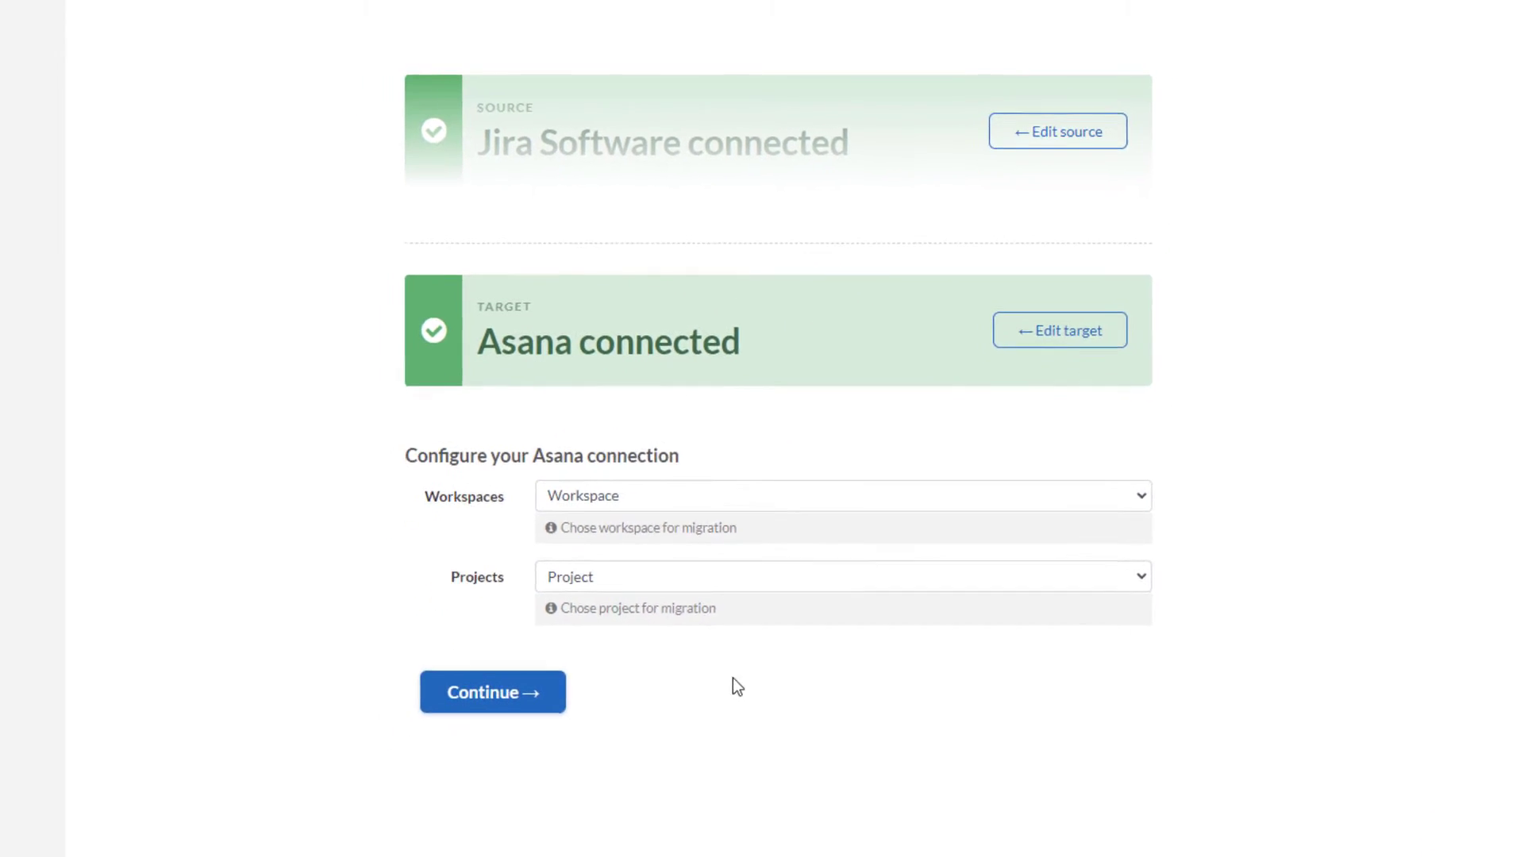
pyautogui.click(522, 700)
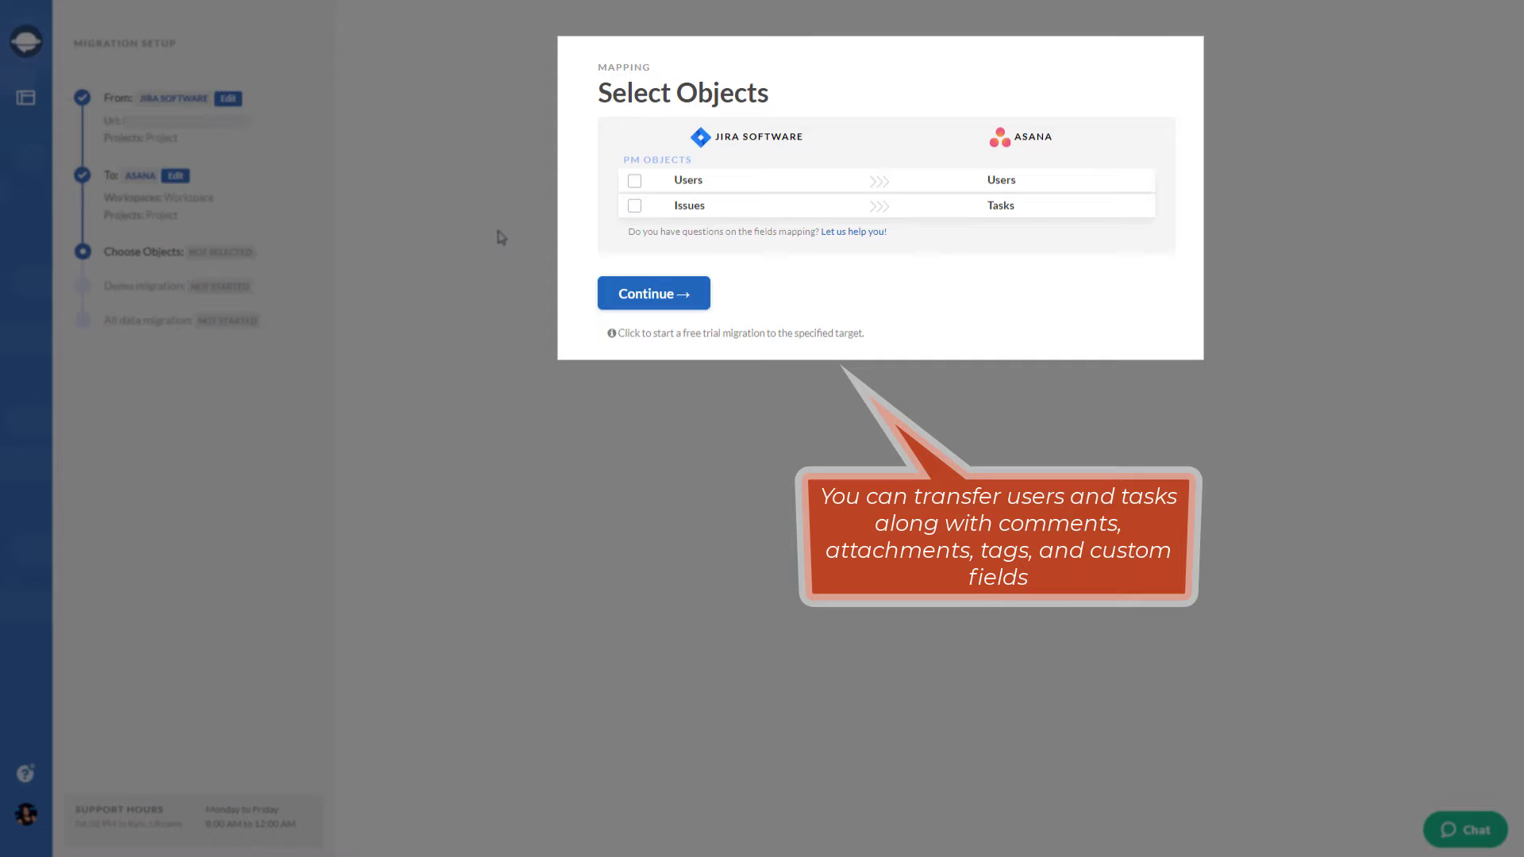
# Tick Users and open the Users to Users matching of the four Jira users.
pyautogui.click(633, 182)
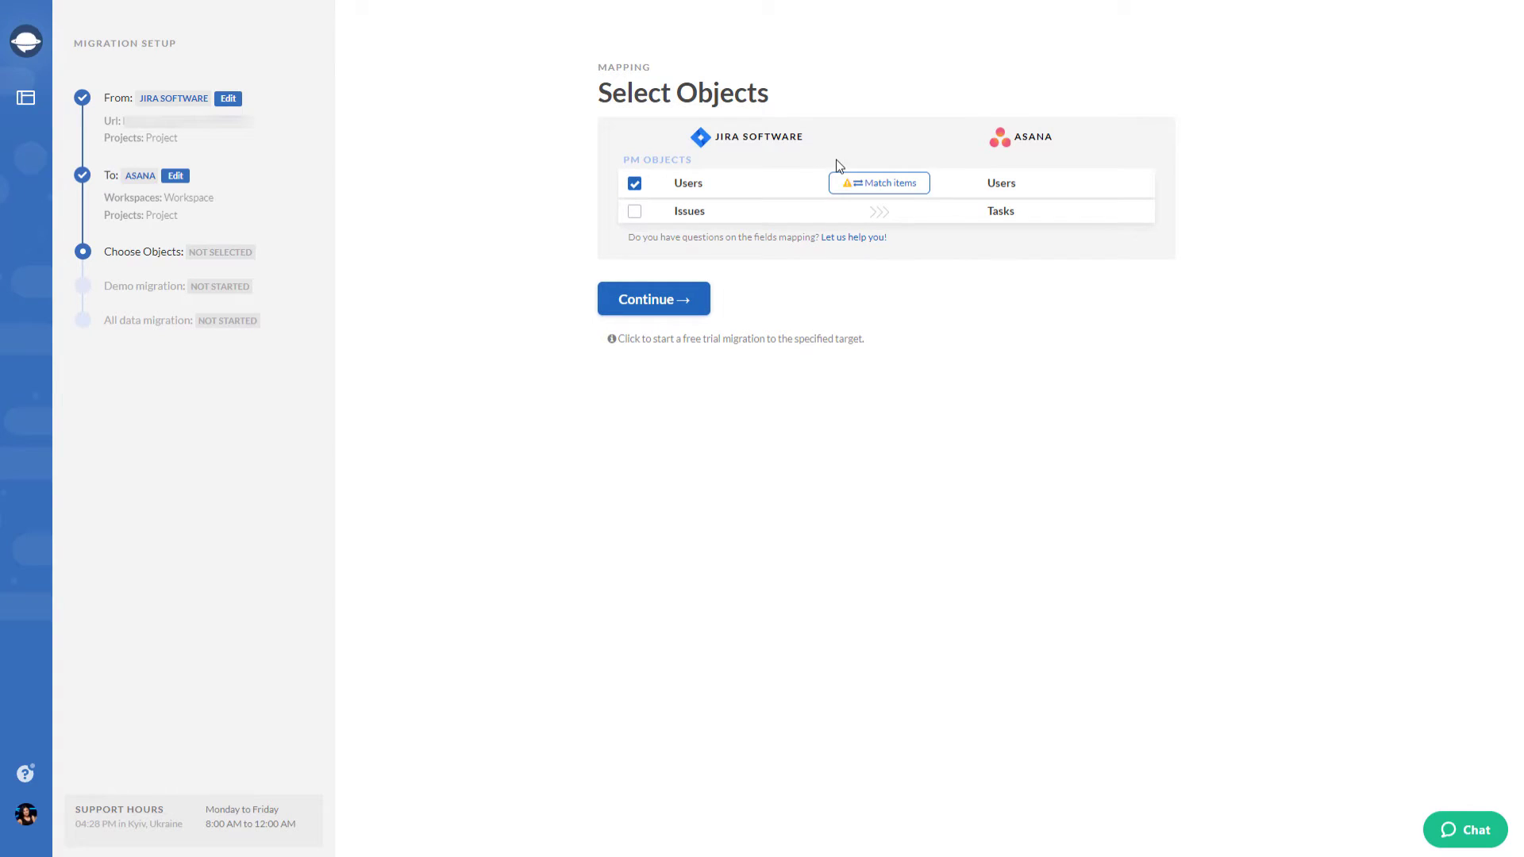
pyautogui.click(842, 192)
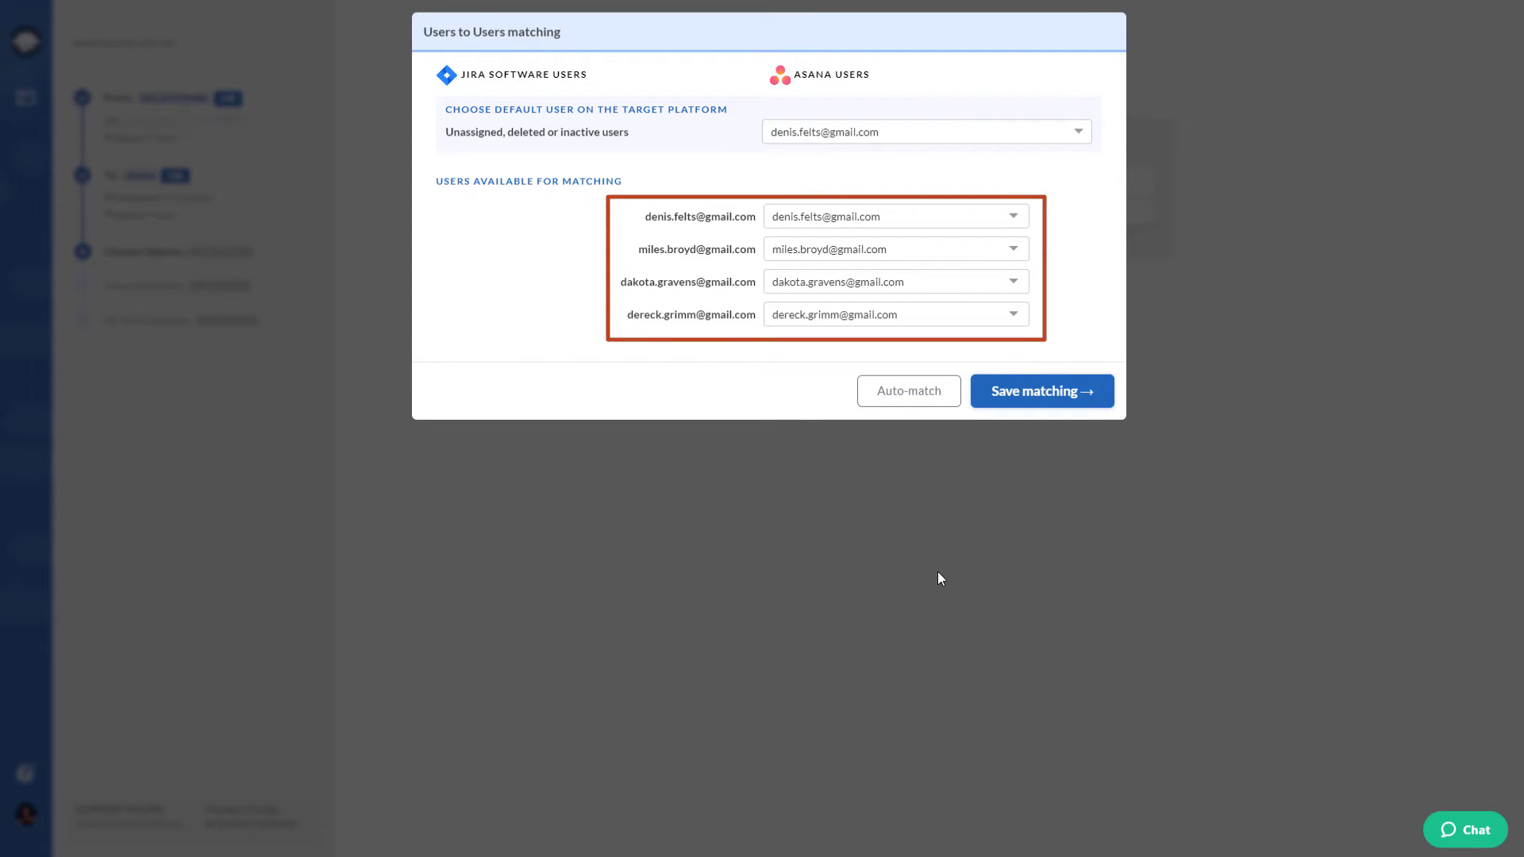
# Save the user matching, include Issues, and map Selected for Development and In Progress to Doing.
pyautogui.click(1028, 398)
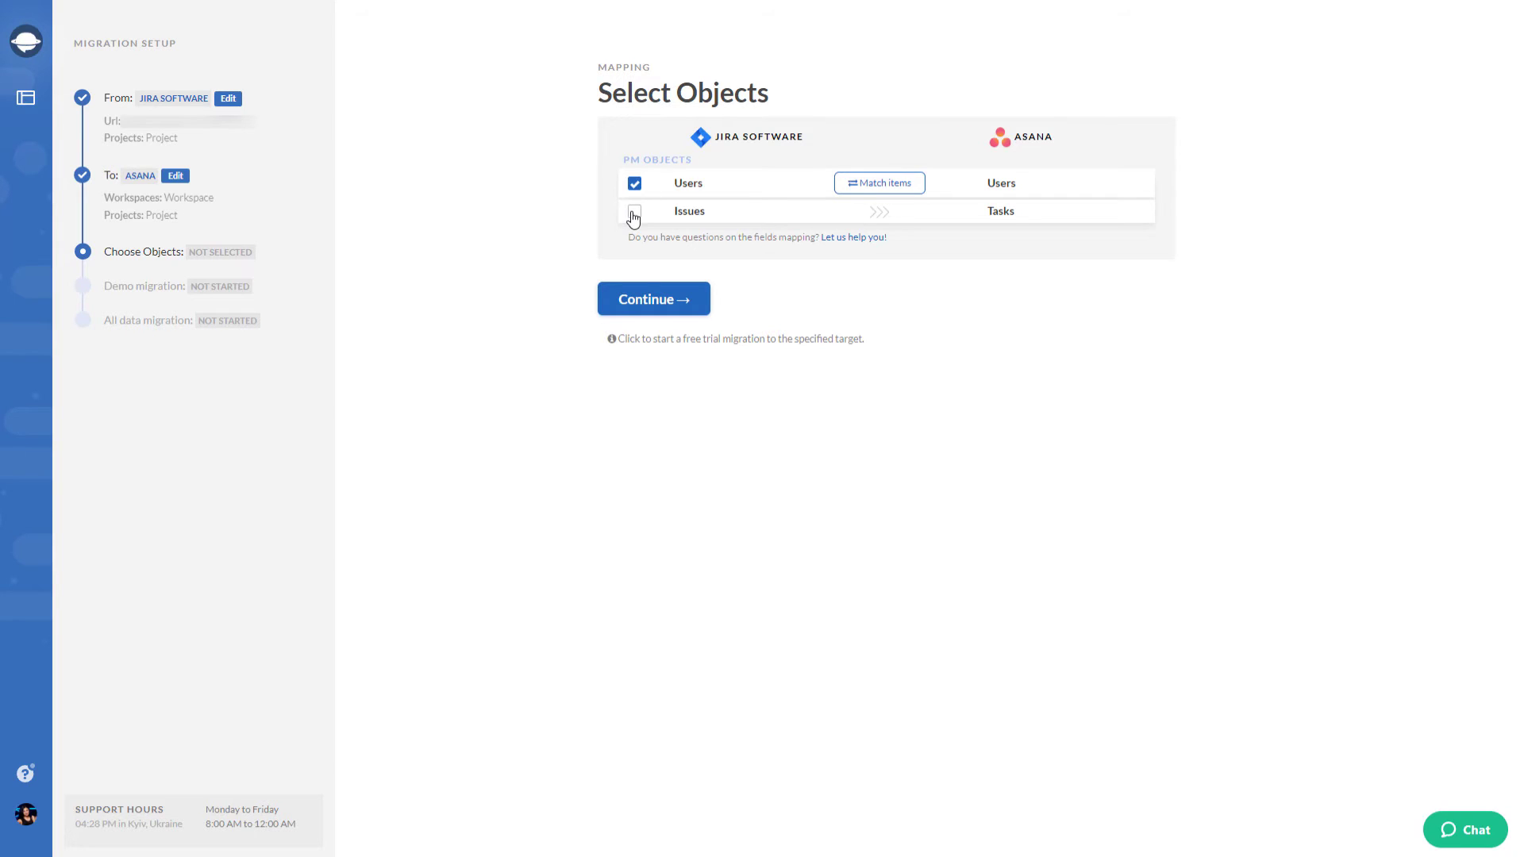
pyautogui.click(634, 213)
pyautogui.click(877, 418)
pyautogui.click(788, 501)
pyautogui.click(877, 448)
pyautogui.click(806, 533)
pyautogui.scroll(-3, 801, 328)
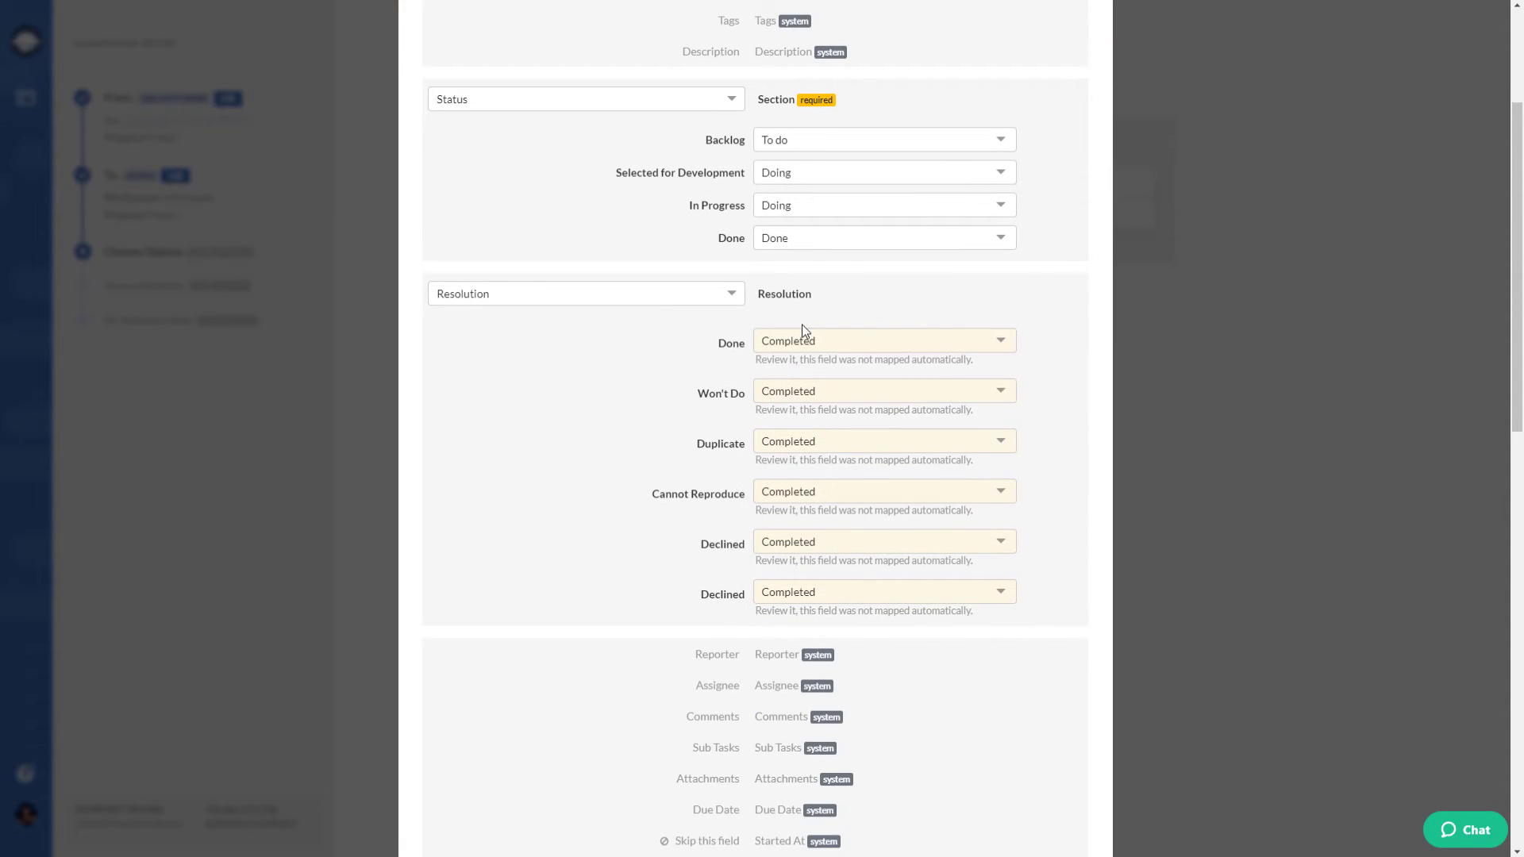
pyautogui.click(801, 334)
pyautogui.click(808, 397)
# Map Duplicate and Cannot Reproduce to Incomplete, and both Declined statuses to Completed.
pyautogui.click(806, 424)
pyautogui.click(794, 400)
pyautogui.click(805, 482)
pyautogui.click(799, 435)
pyautogui.click(805, 515)
pyautogui.click(810, 473)
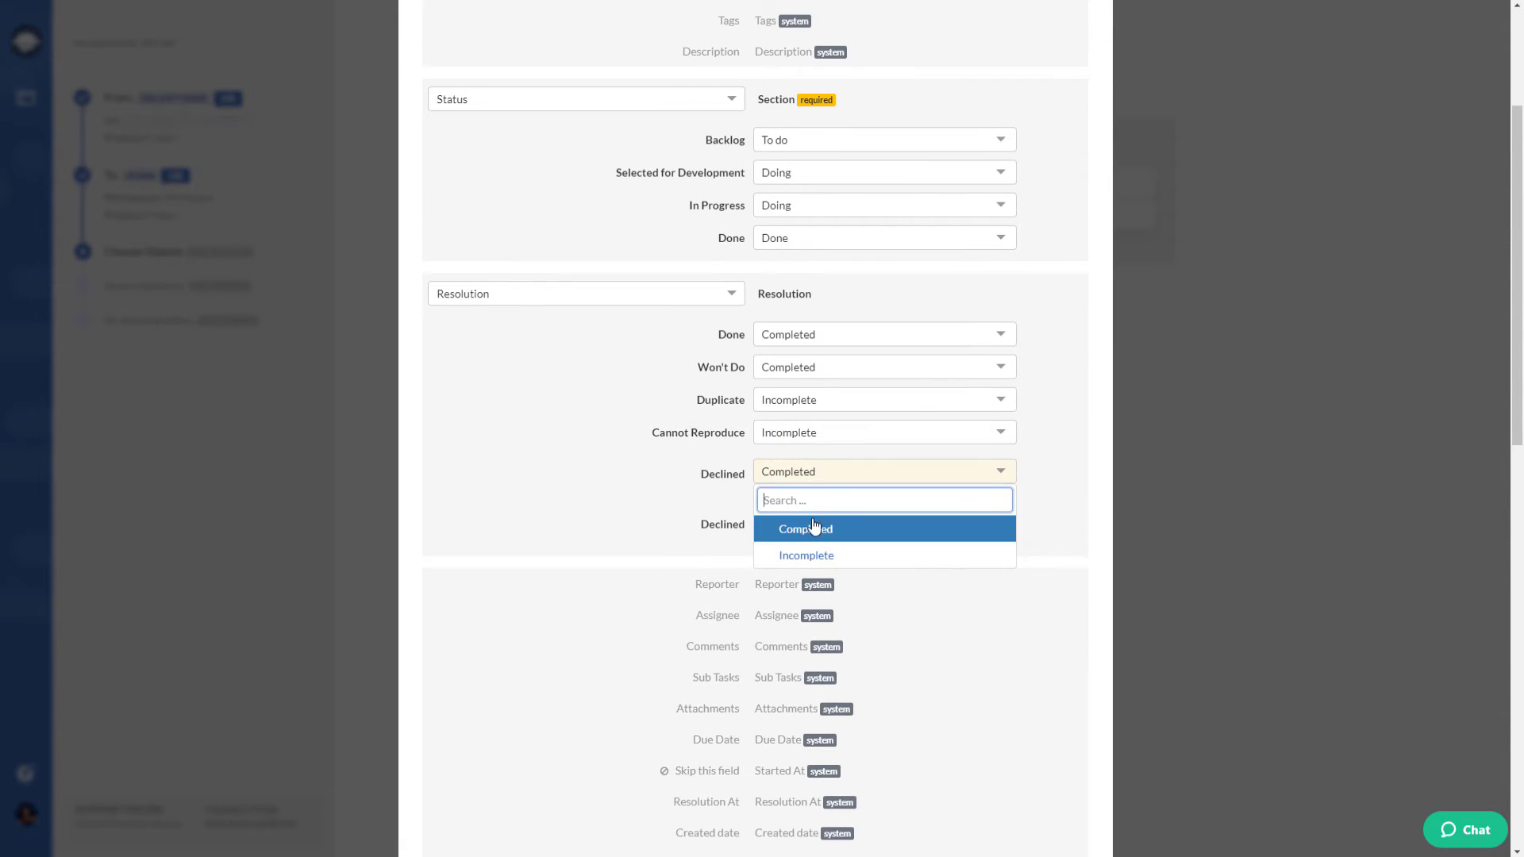
pyautogui.click(813, 526)
pyautogui.click(810, 508)
pyautogui.click(809, 562)
# Keep Lowest priority as Low; map Backlog On track, Selected for Development At risk, In Progress Off track, Done At risk.
pyautogui.scroll(-6, 888, 523)
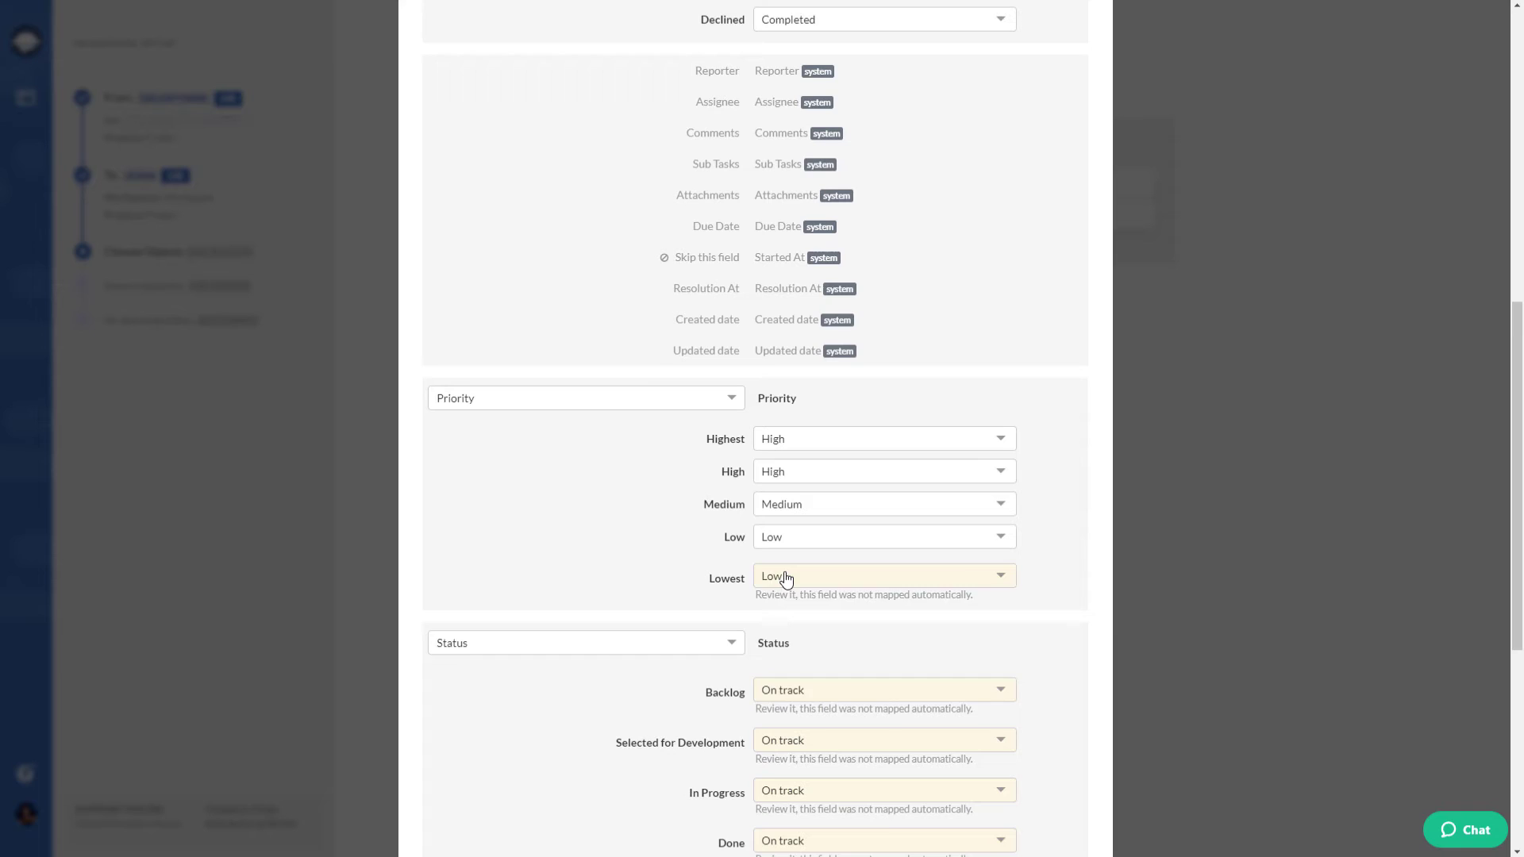
pyautogui.click(786, 578)
pyautogui.click(798, 643)
pyautogui.scroll(-4, 858, 521)
pyautogui.click(860, 353)
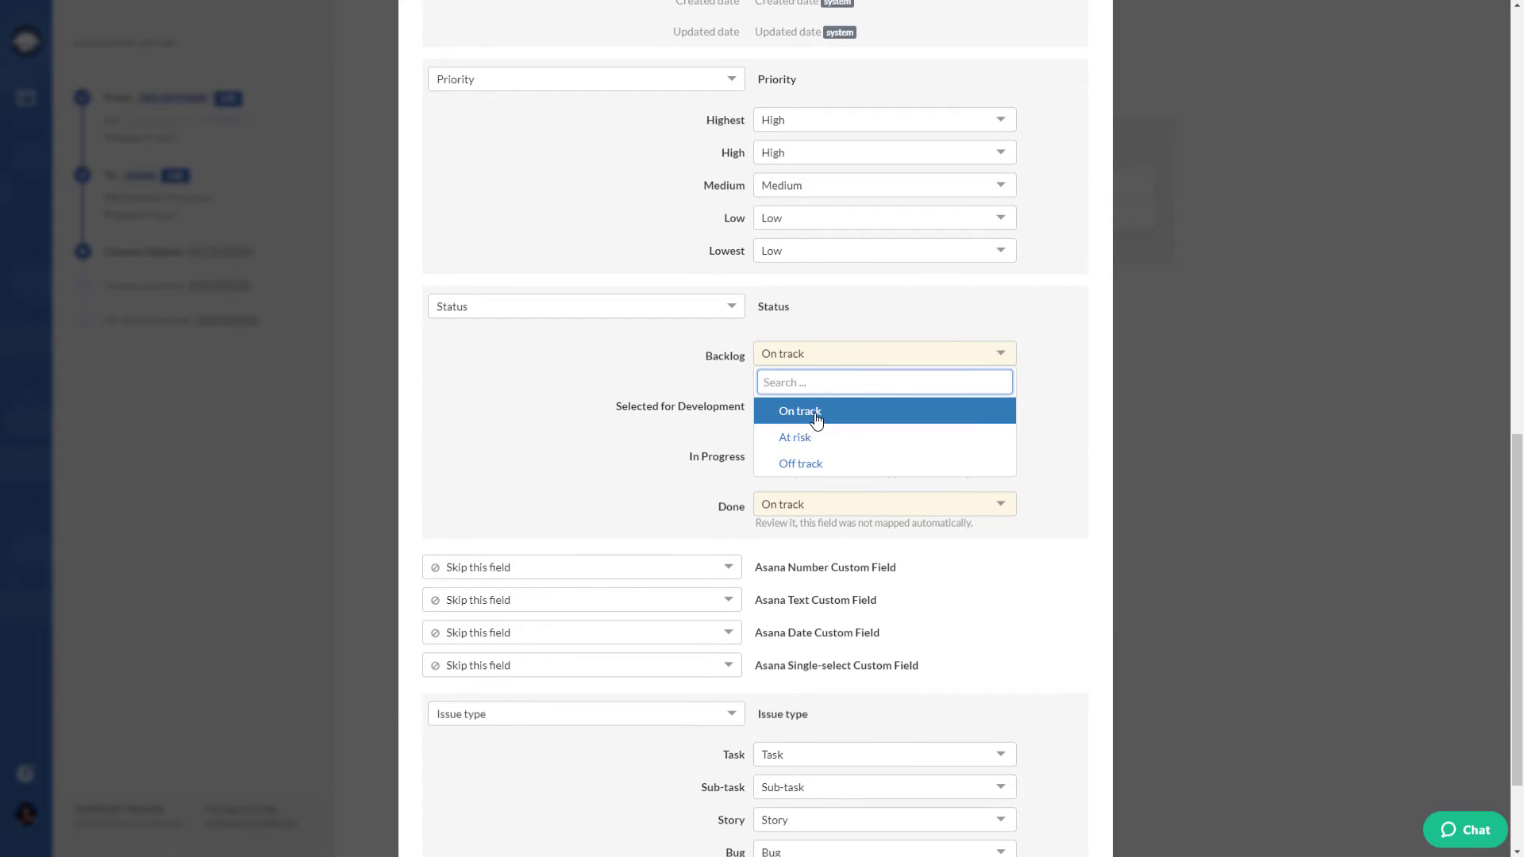
pyautogui.click(817, 420)
pyautogui.click(806, 421)
pyautogui.click(801, 524)
pyautogui.click(802, 449)
# Map the Jira number, paragraph, date picker and select list custom fields to Asana's matching fields.
pyautogui.click(806, 535)
pyautogui.scroll(-1, 805, 536)
pyautogui.click(645, 421)
pyautogui.click(523, 534)
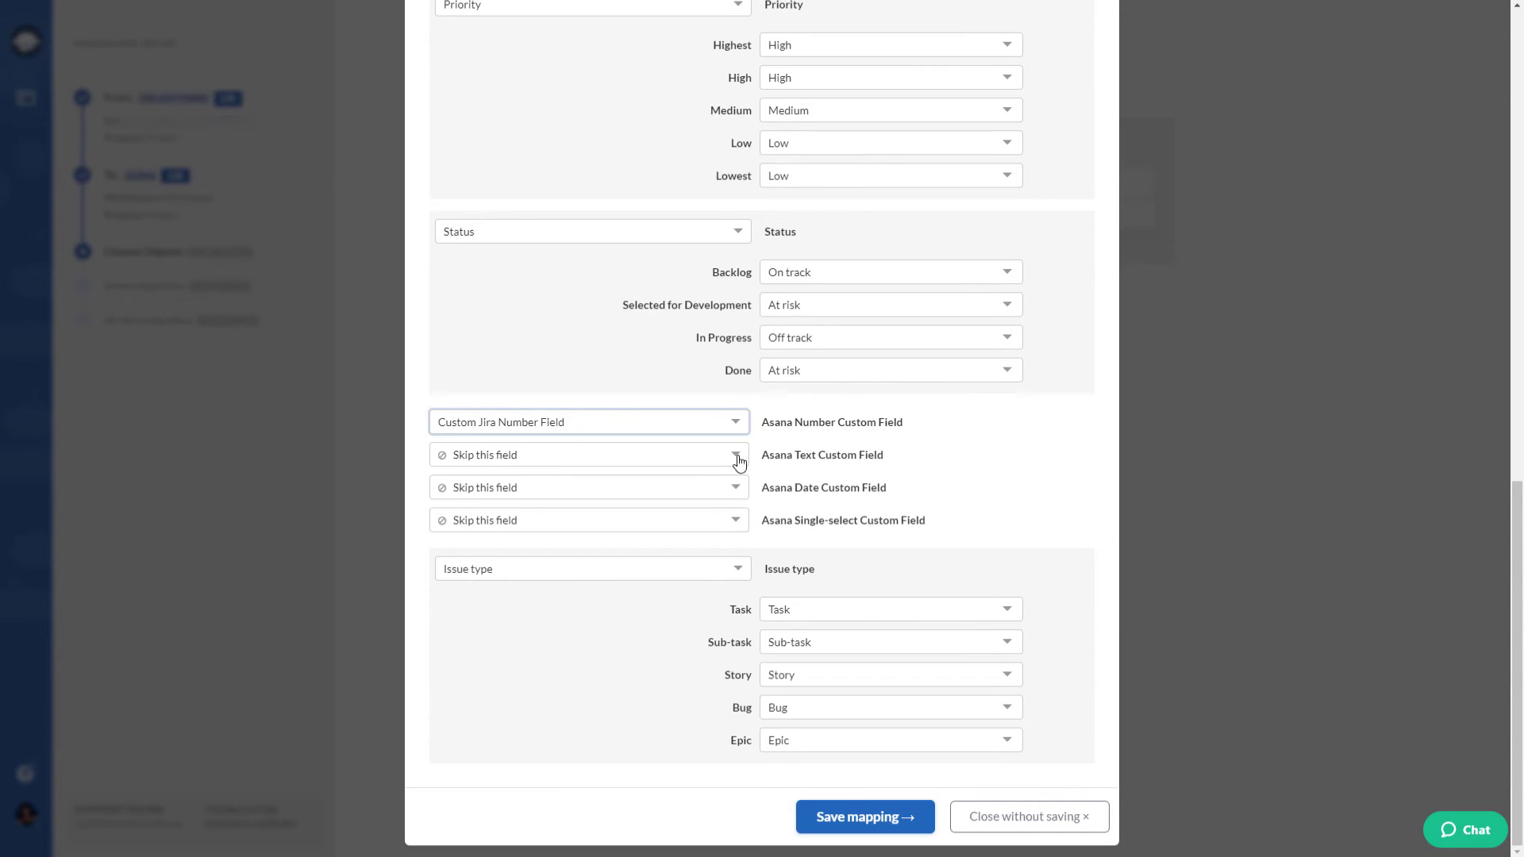
pyautogui.click(738, 462)
pyautogui.click(554, 337)
pyautogui.click(731, 490)
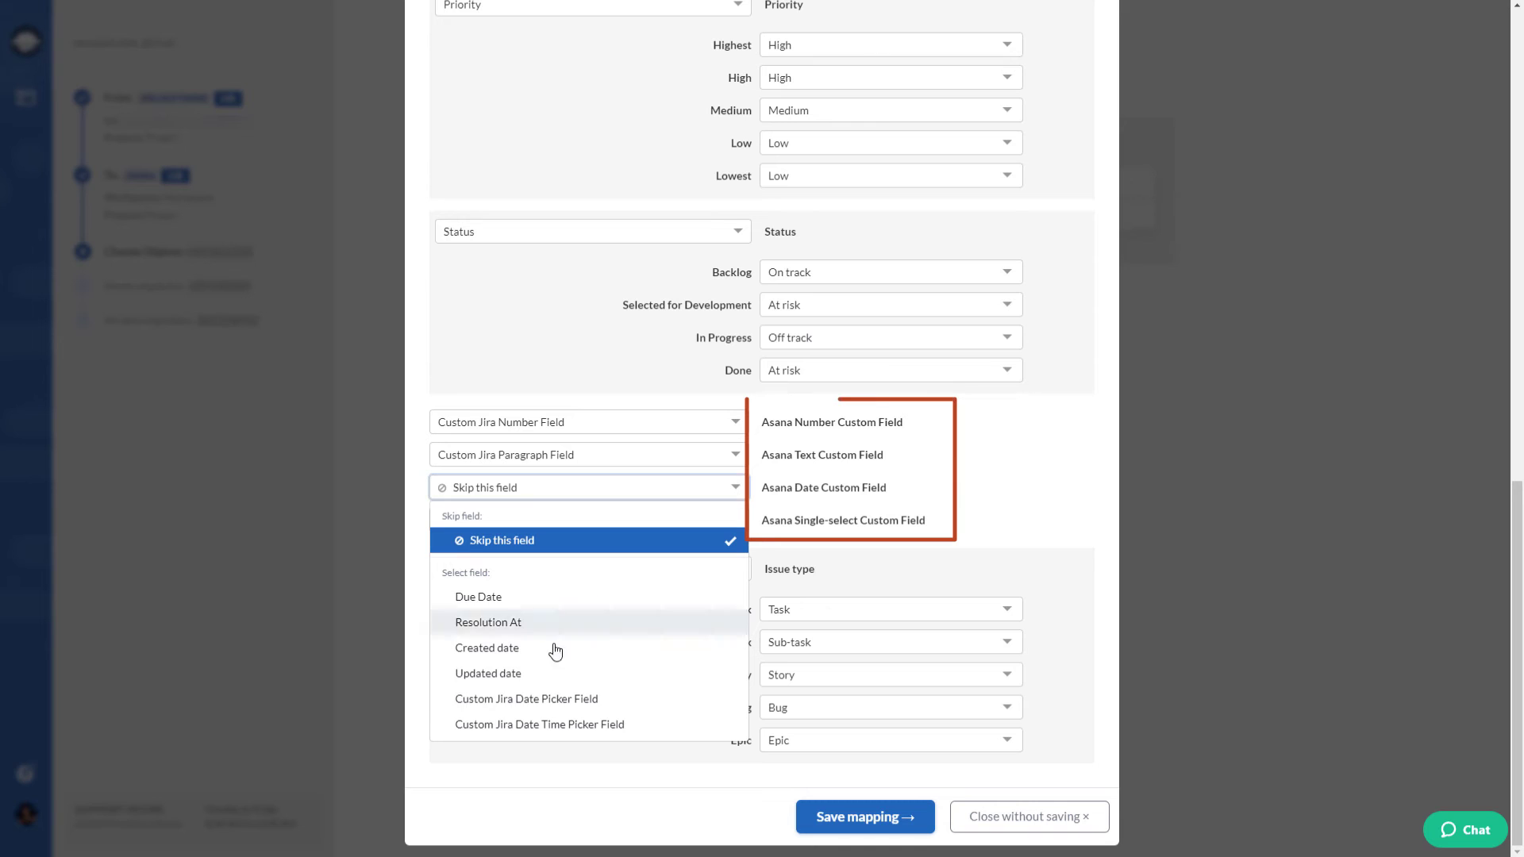
pyautogui.click(560, 704)
pyautogui.click(734, 524)
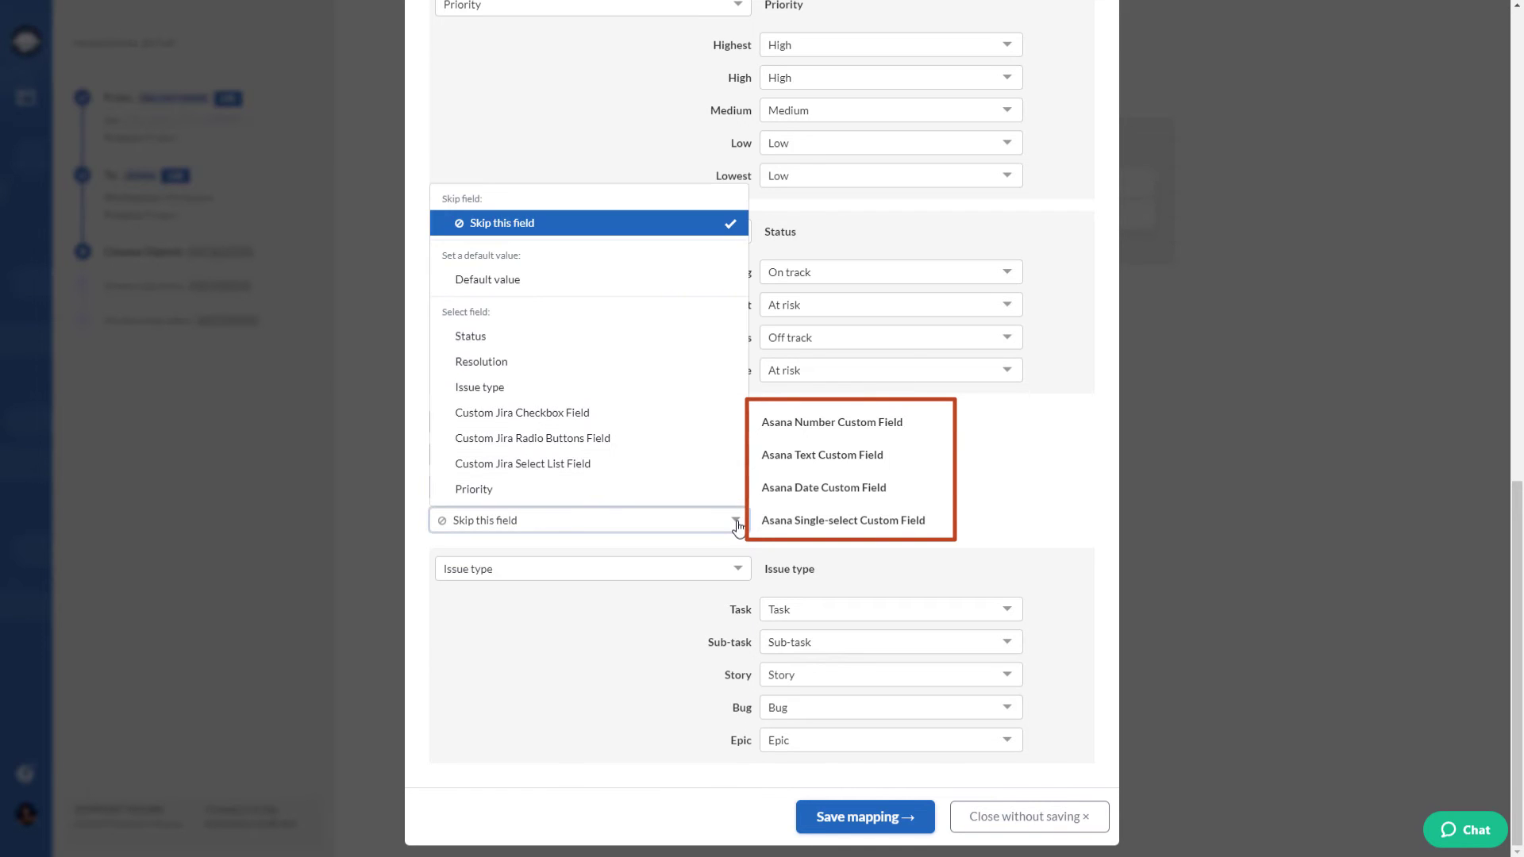
pyautogui.click(585, 463)
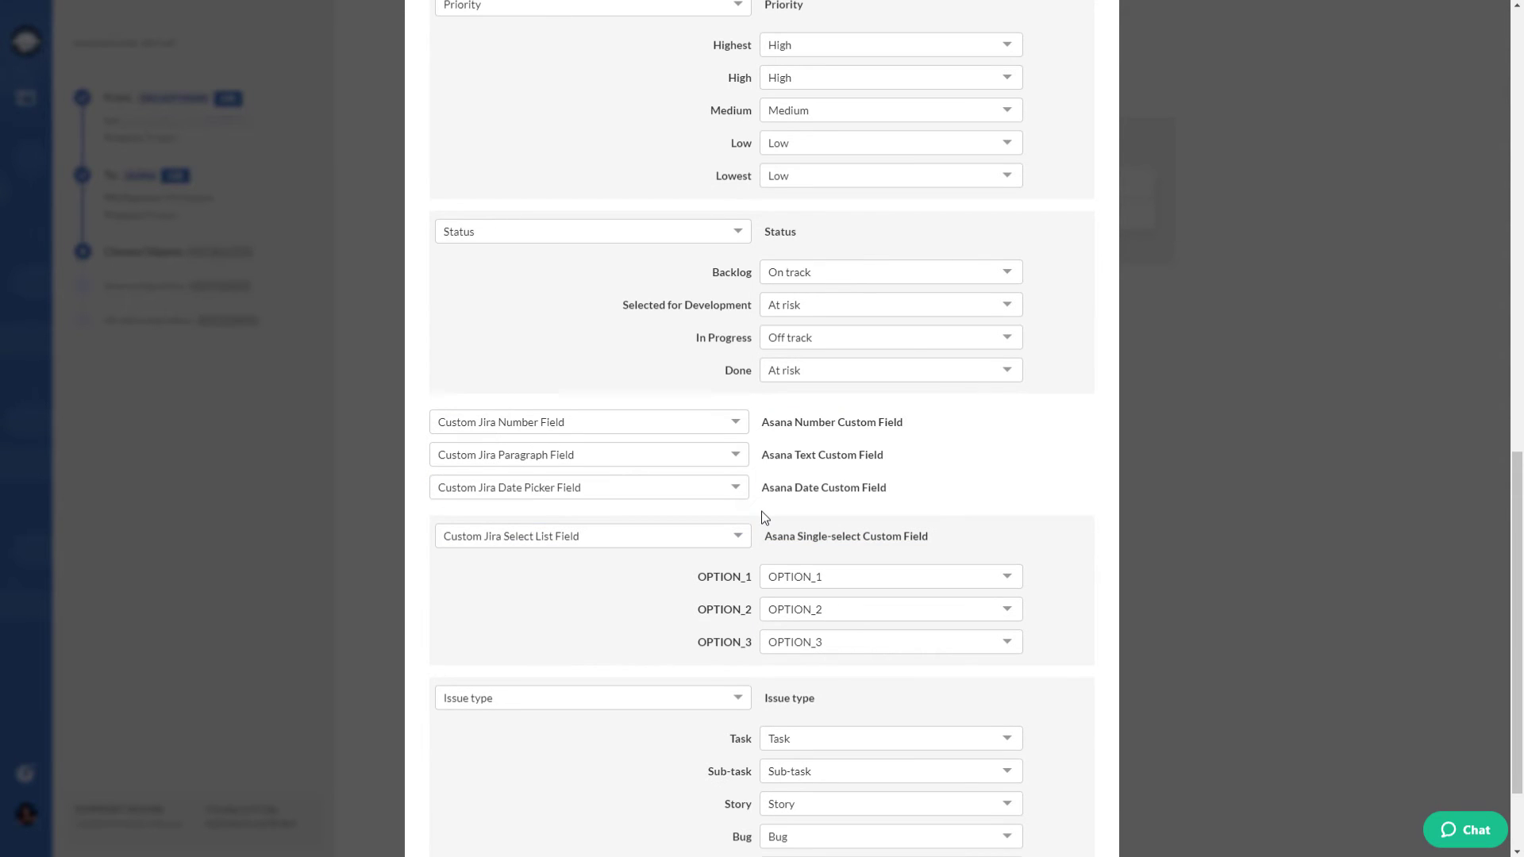
# Create Custom Jira Checkbox Field on Asana and save the issues-to-tasks mapping.
pyautogui.scroll(12, 764, 517)
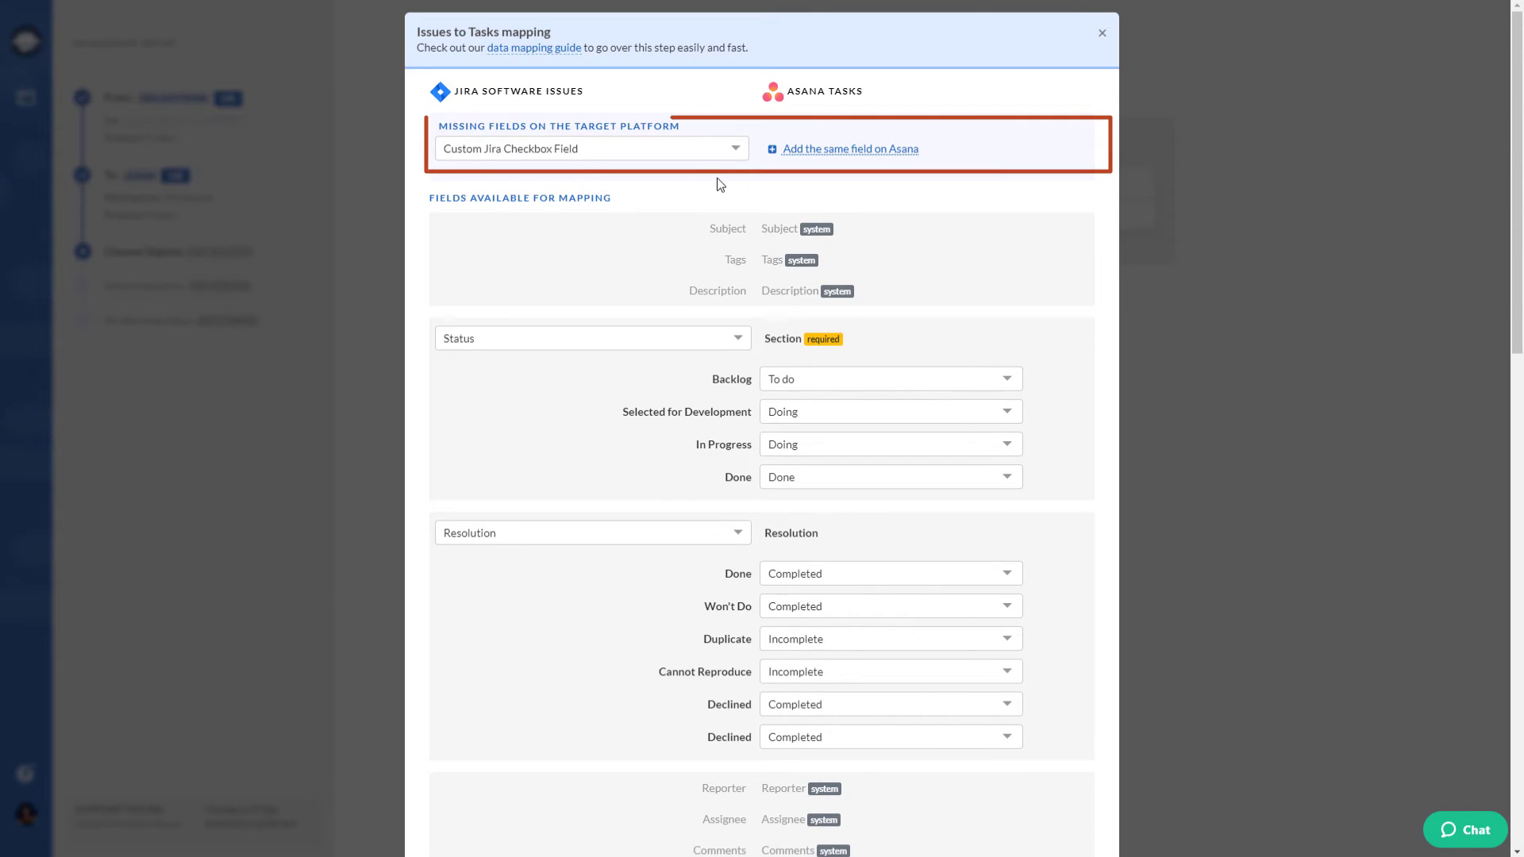
pyautogui.click(735, 149)
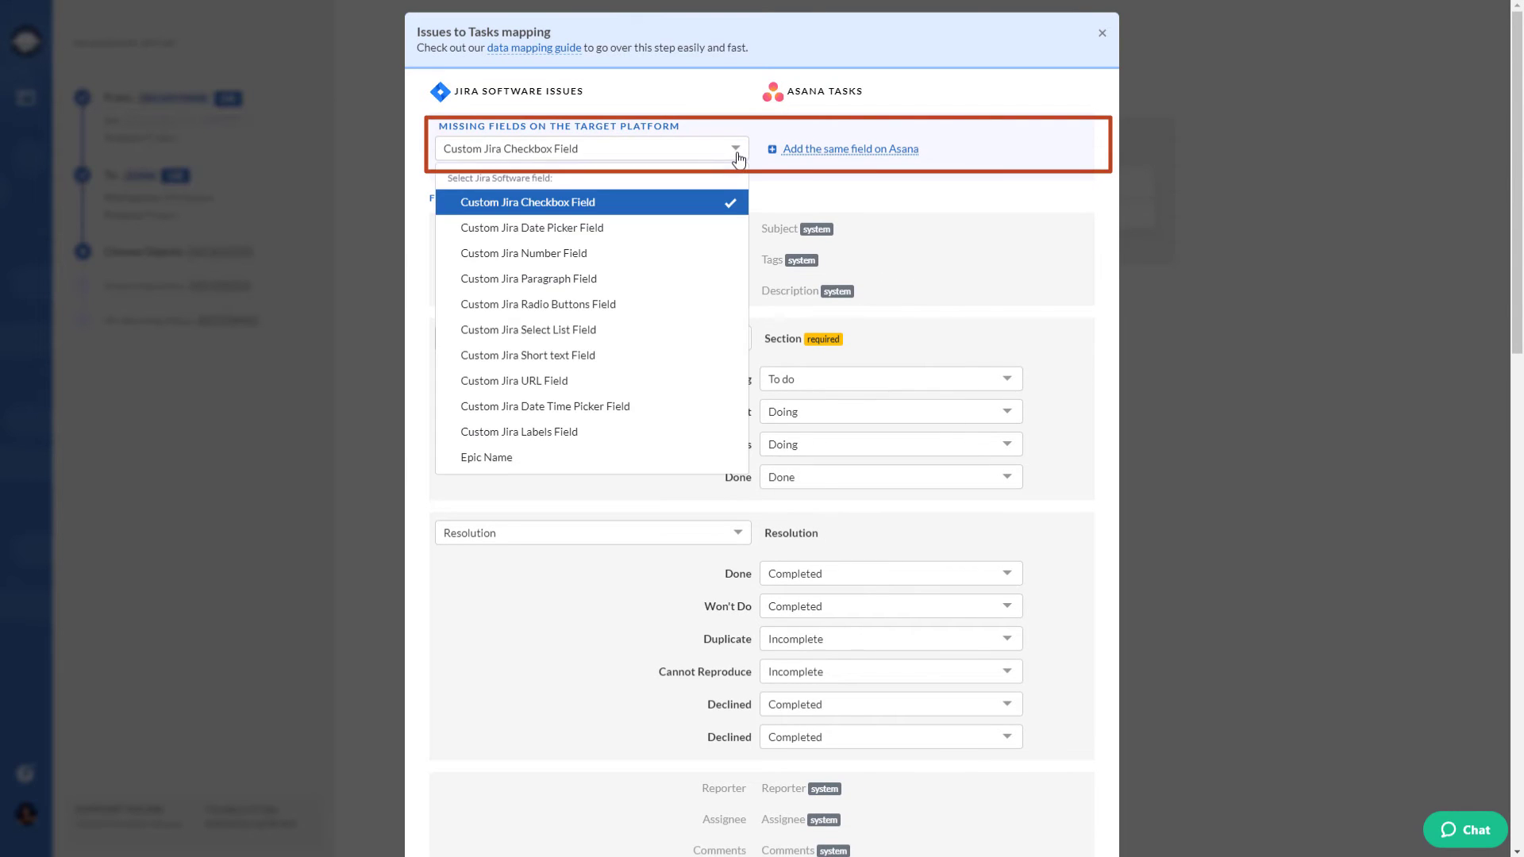
pyautogui.click(778, 185)
pyautogui.click(818, 151)
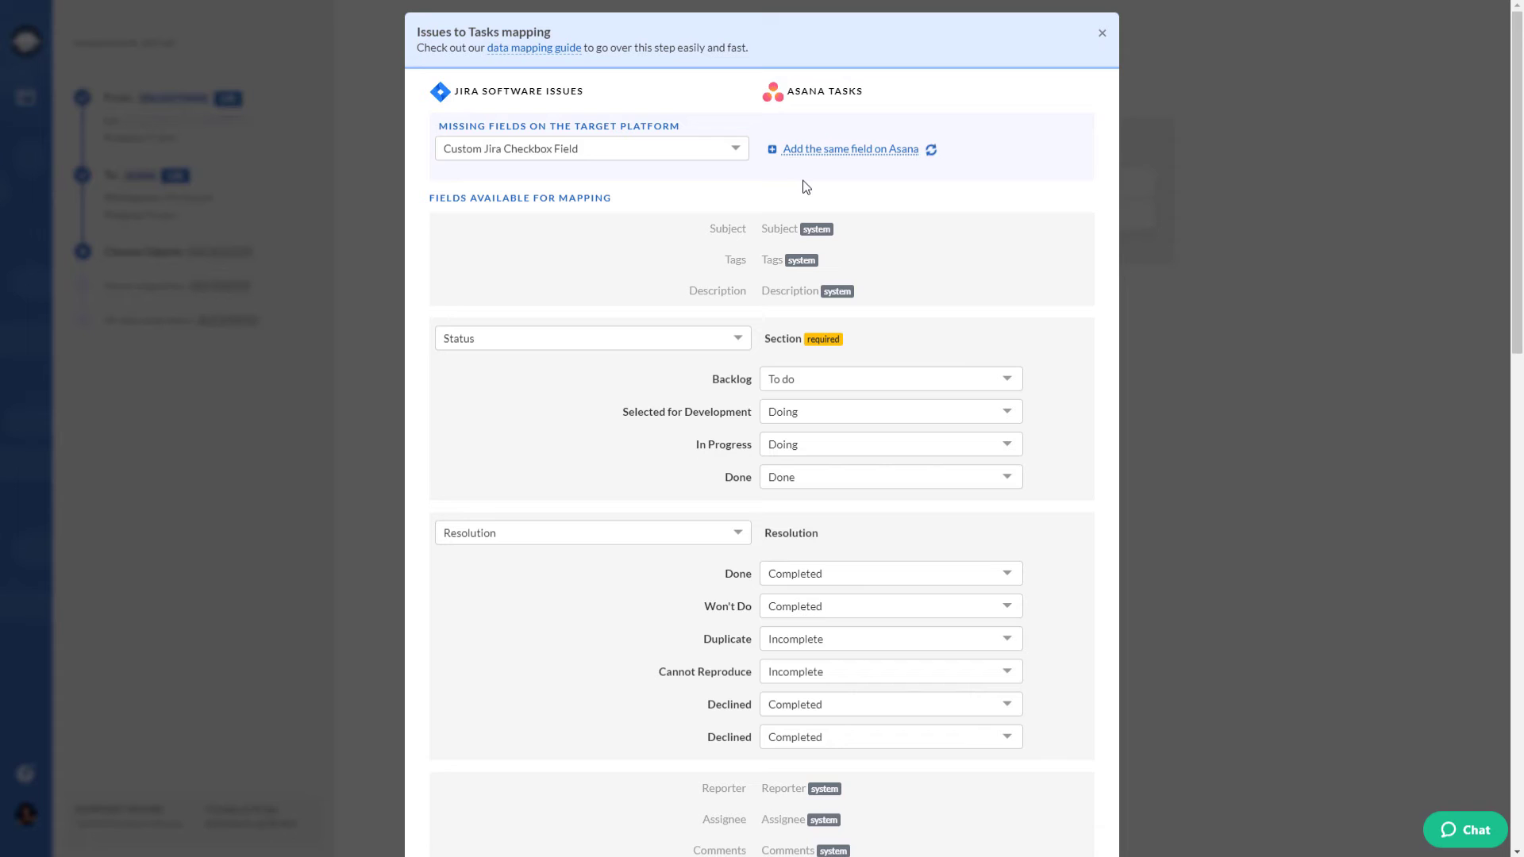
pyautogui.scroll(-15, 806, 194)
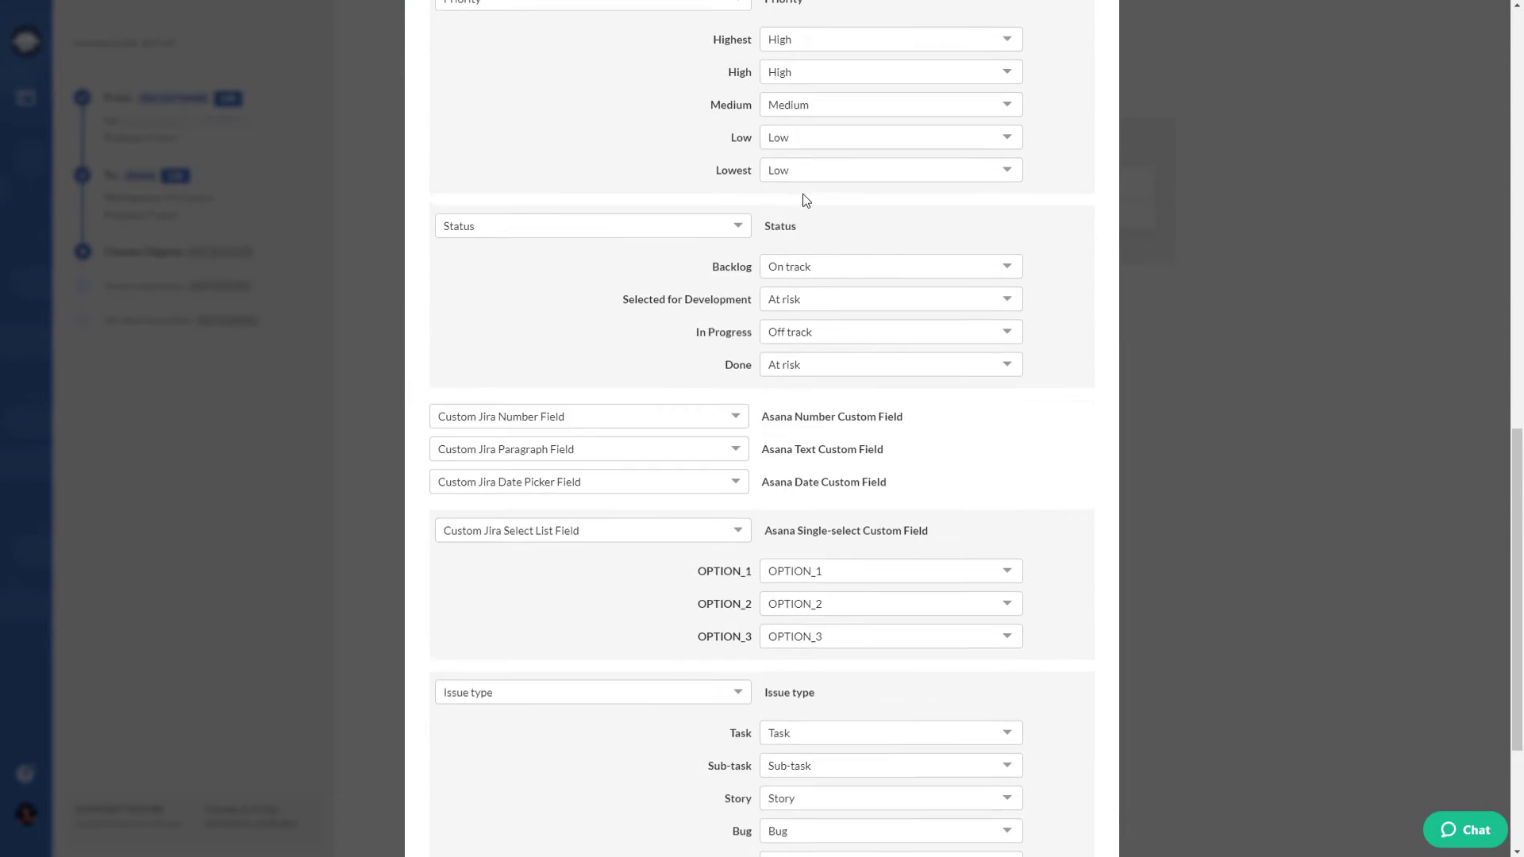
pyautogui.scroll(-3, 803, 194)
pyautogui.click(832, 818)
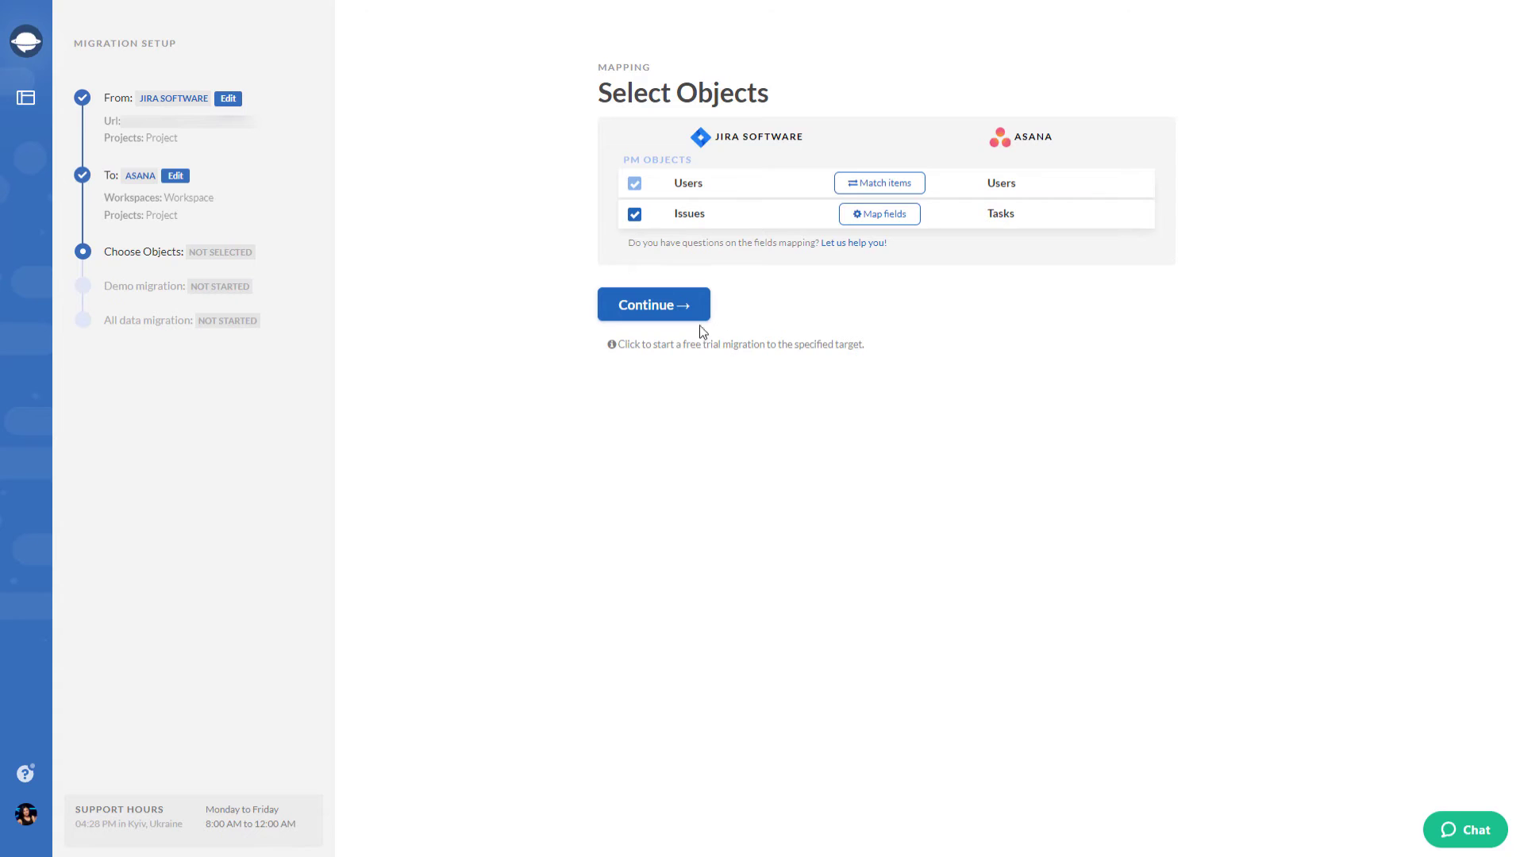
# Run the free demo migration and page through the Migrated Tasks list.
pyautogui.click(672, 309)
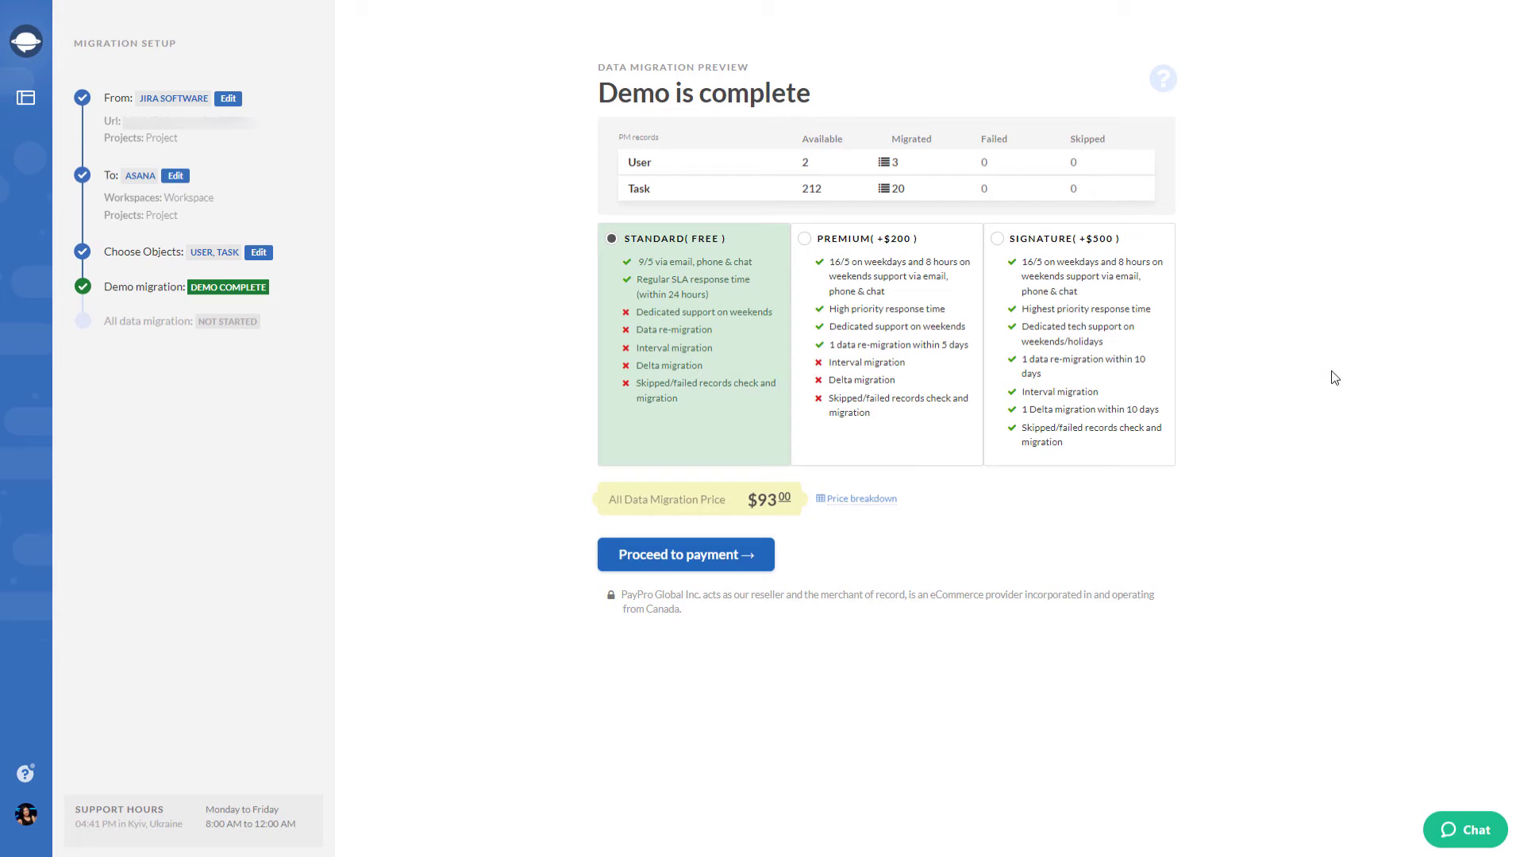
pyautogui.click(884, 191)
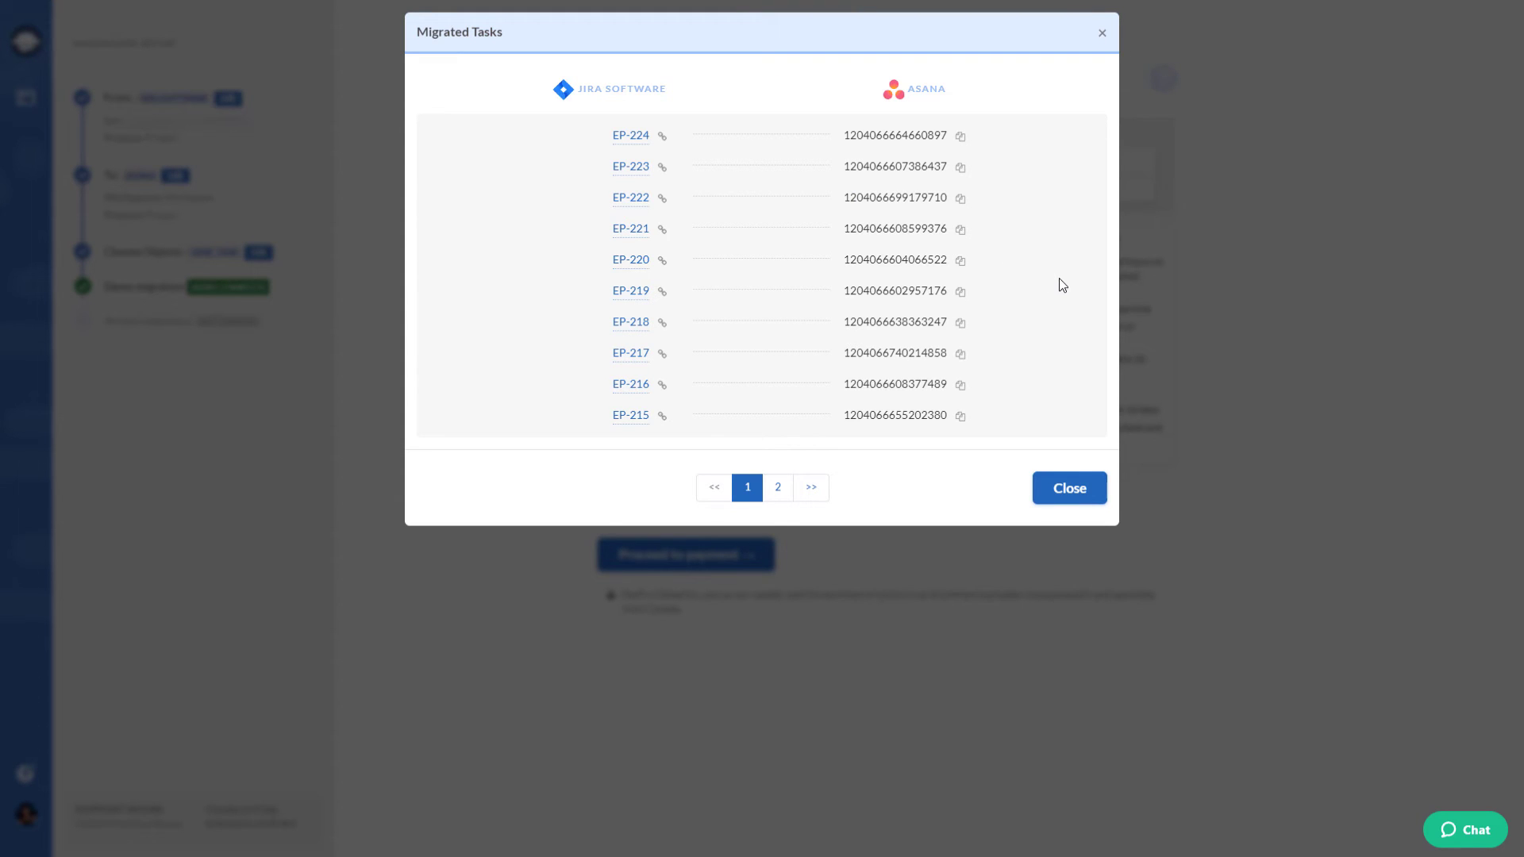
pyautogui.click(778, 488)
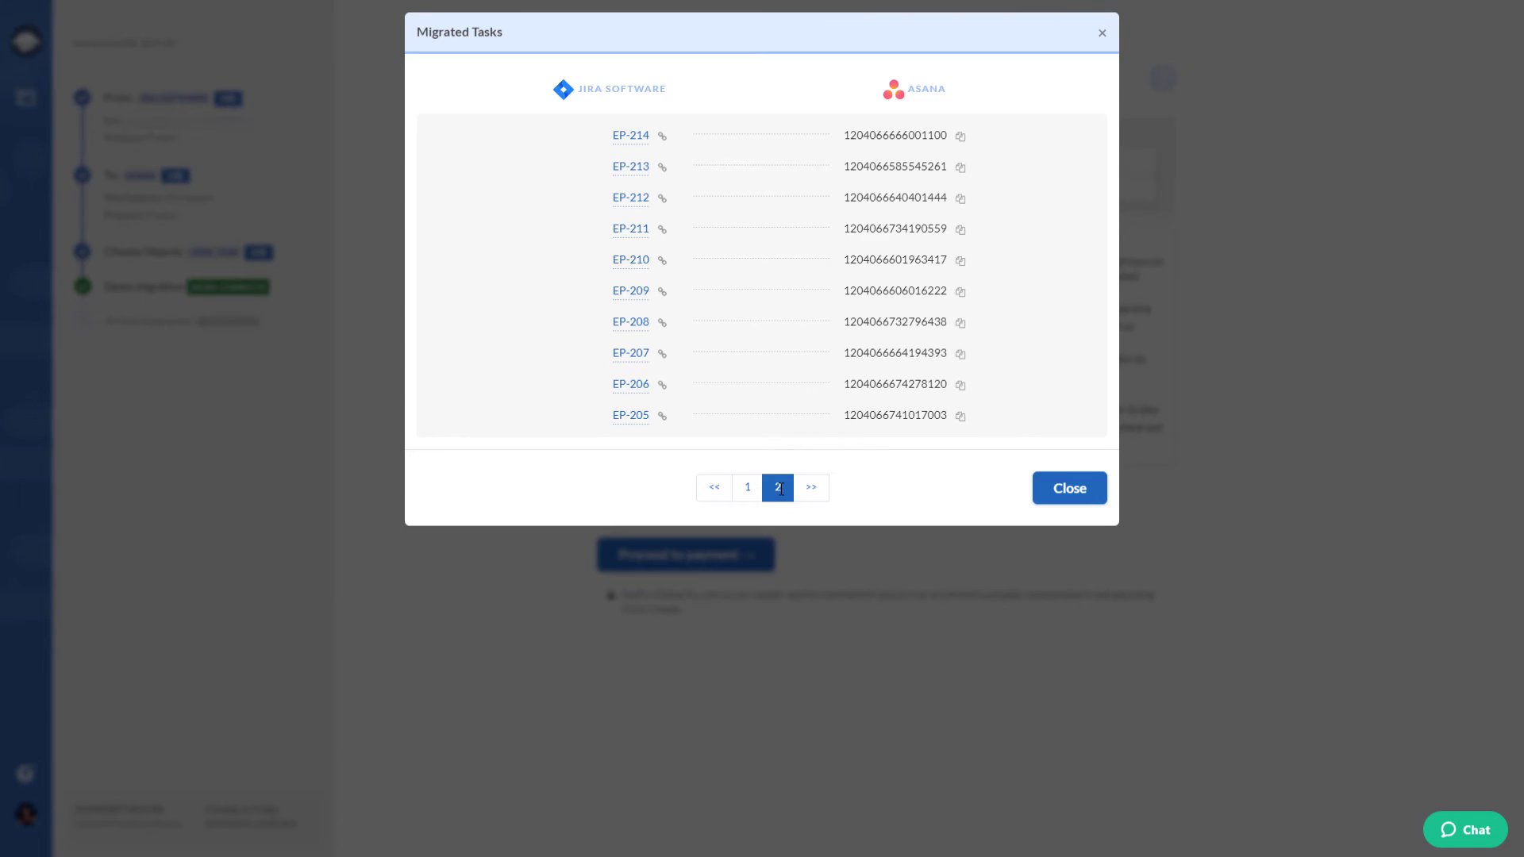
pyautogui.click(744, 491)
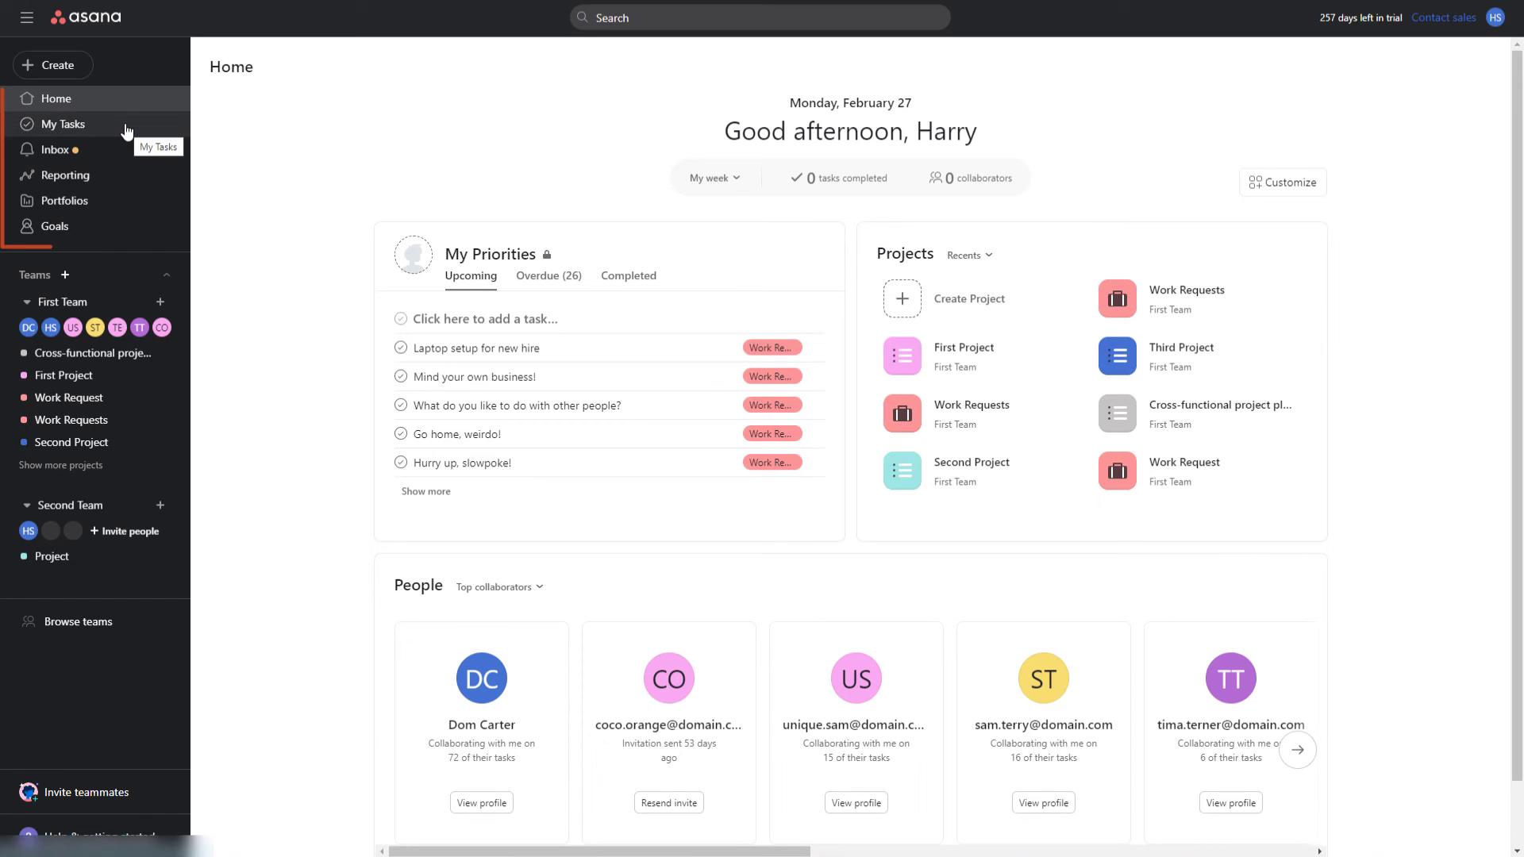
# Open My Tasks in Asana and load EP-224's task by pasting its Asana ID into the URL.
pyautogui.click(126, 125)
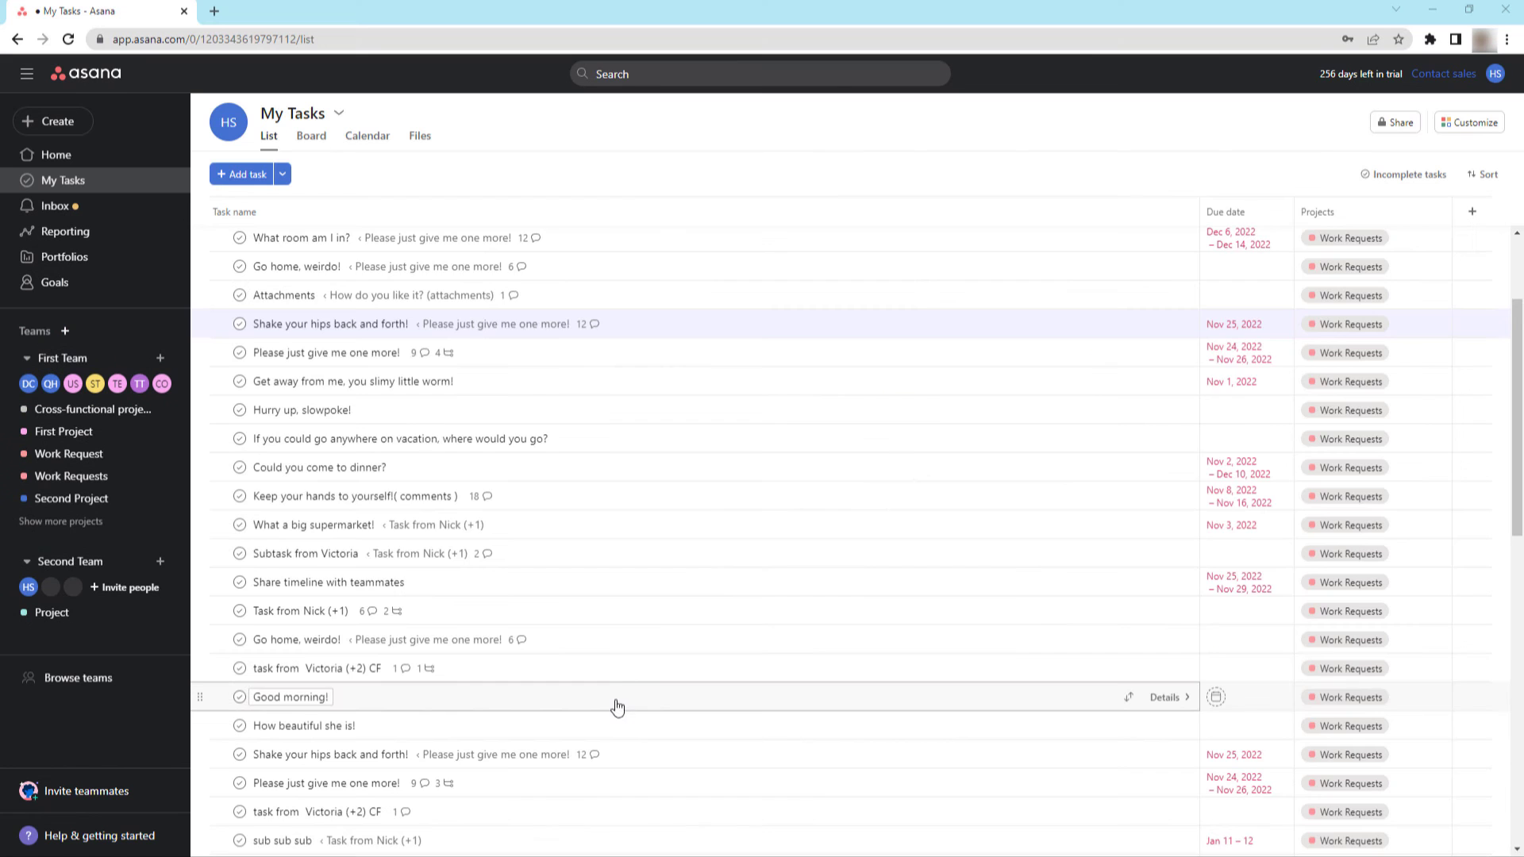
pyautogui.scroll(-10, 616, 699)
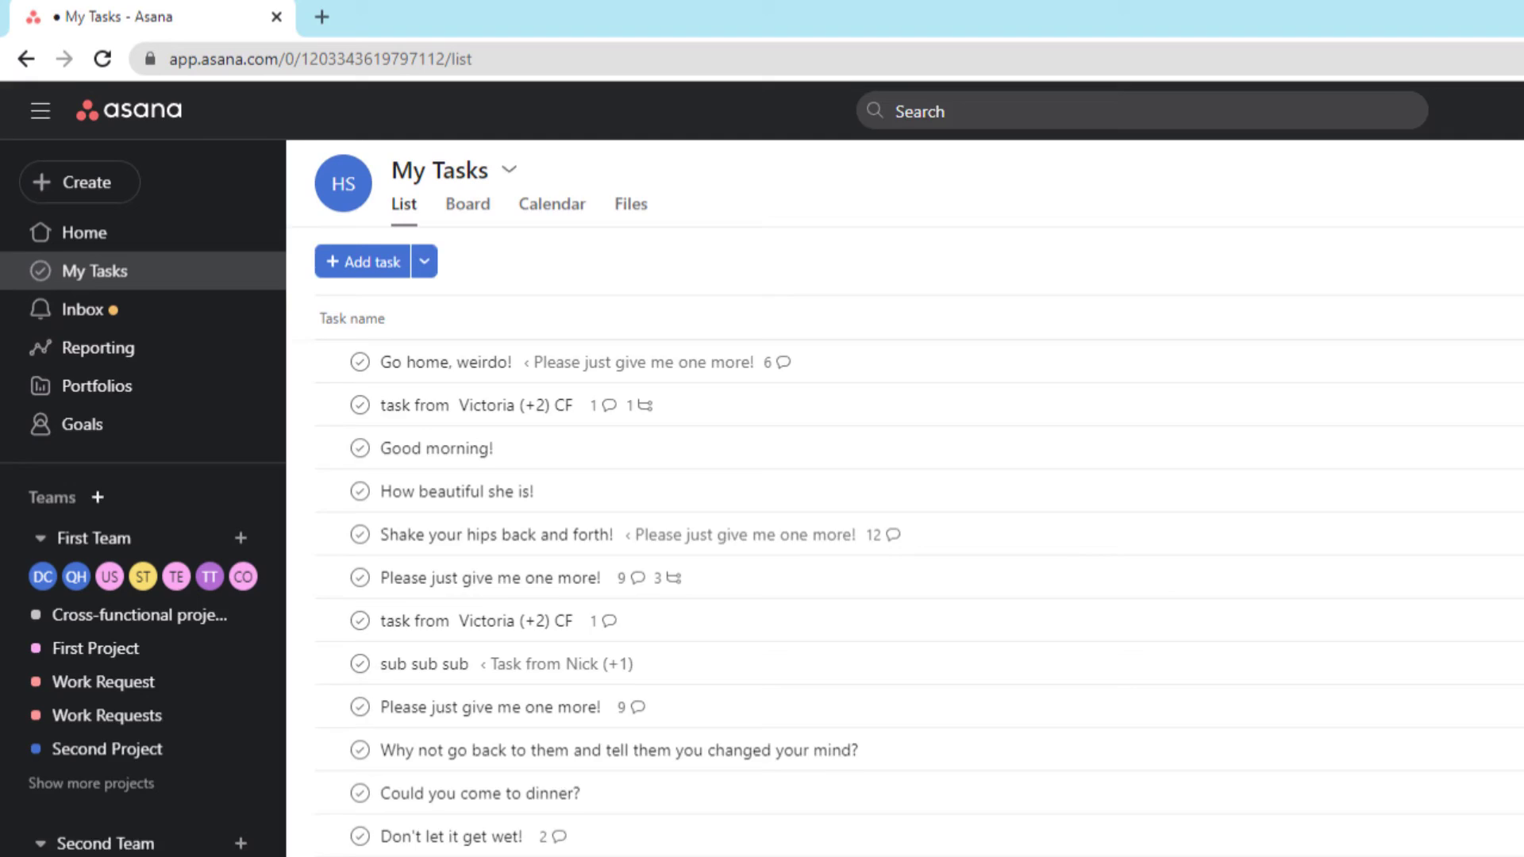
pyautogui.doubleClick(651, 62)
pyautogui.press('BackSpace')
pyautogui.hotkey('ctrl', 'v')
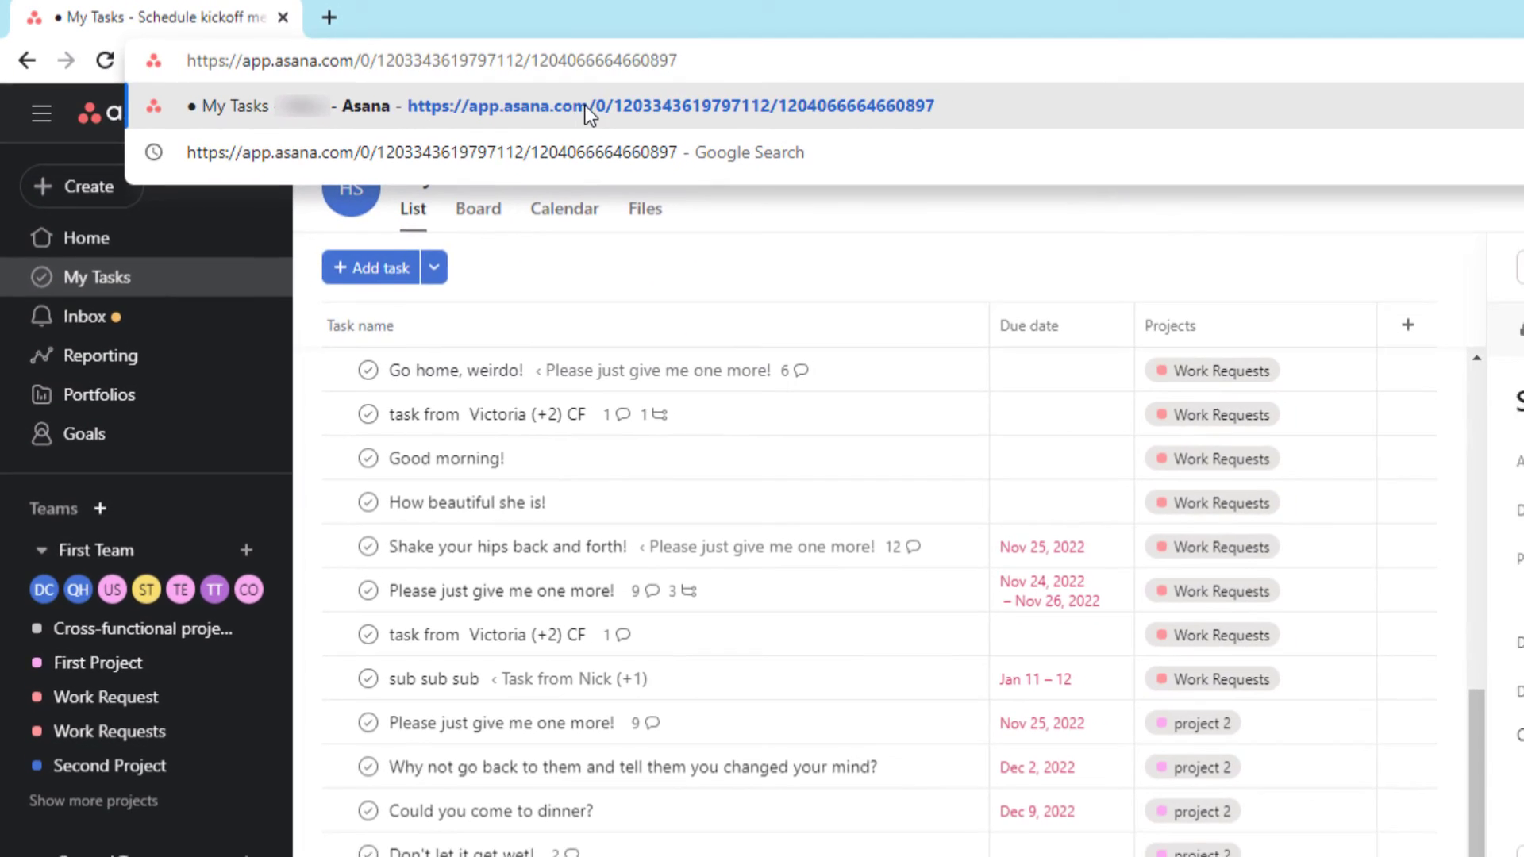
pyautogui.press('Return')
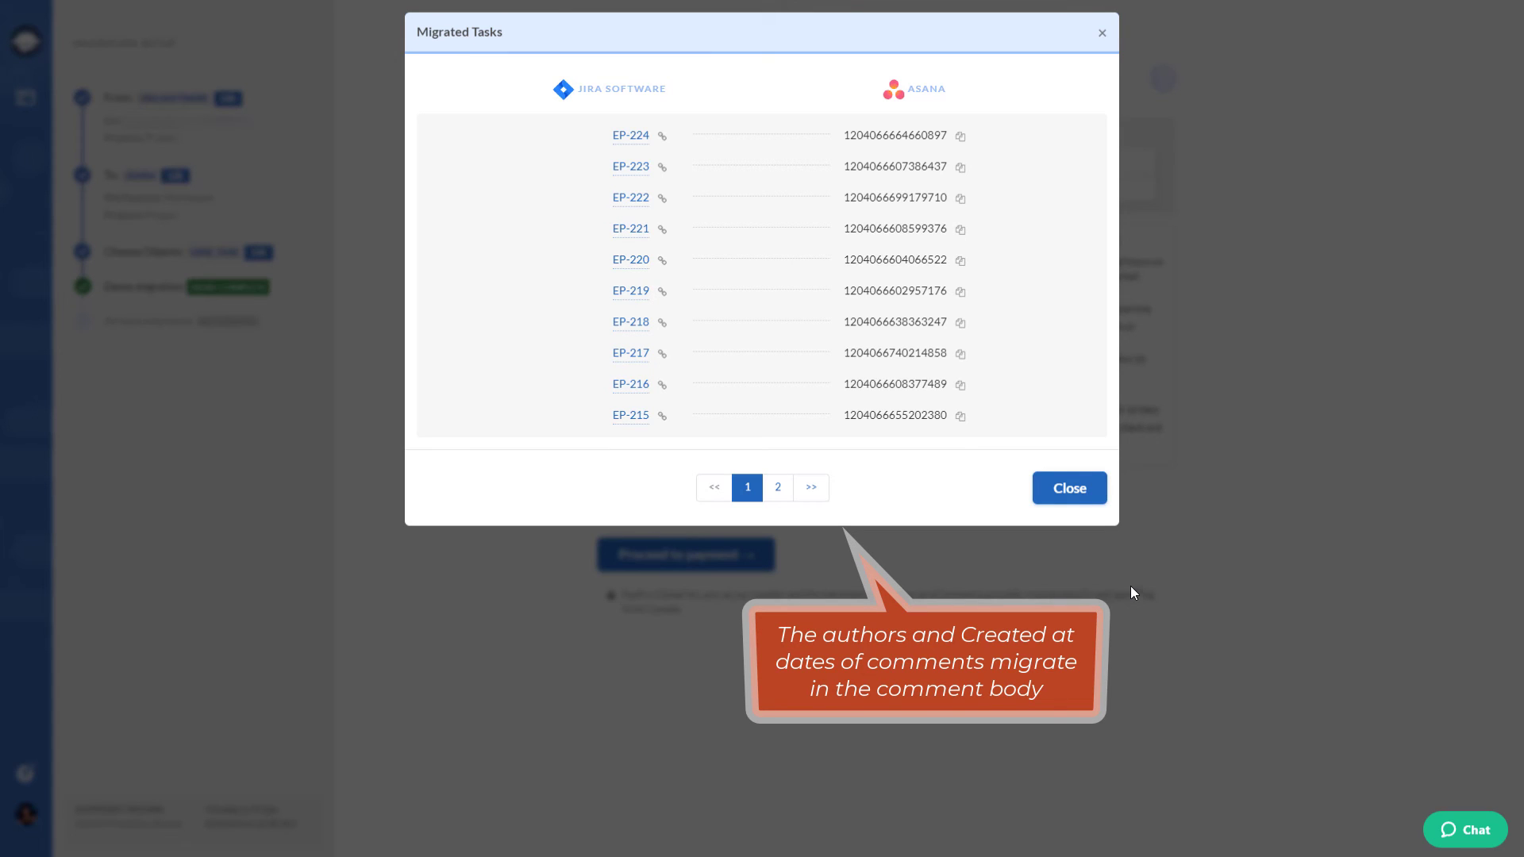
# Close the Migrated Tasks dialog to get back to the Demo is complete page.
pyautogui.click(1082, 495)
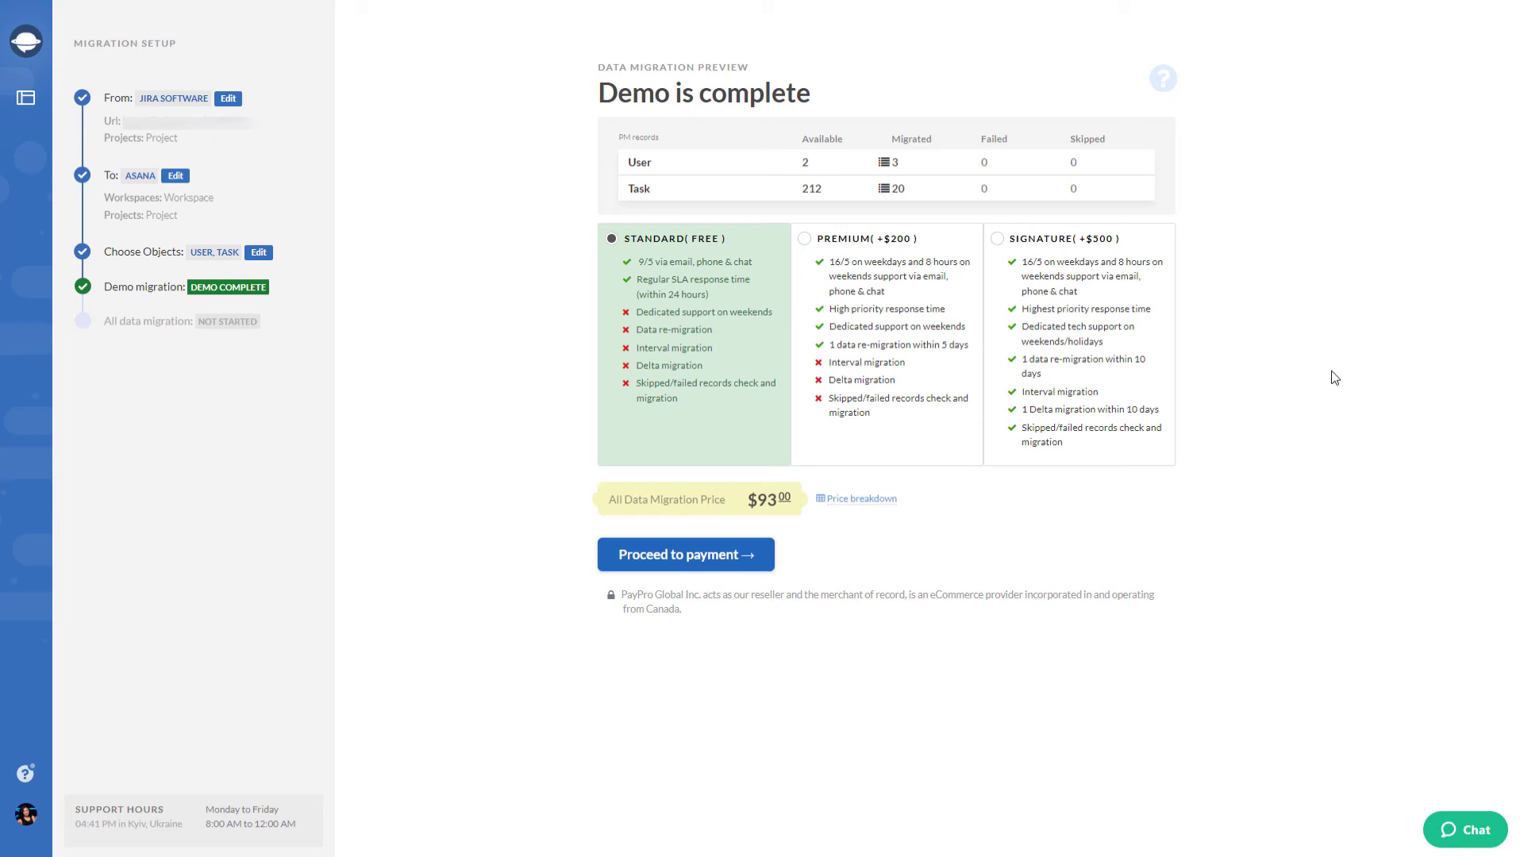